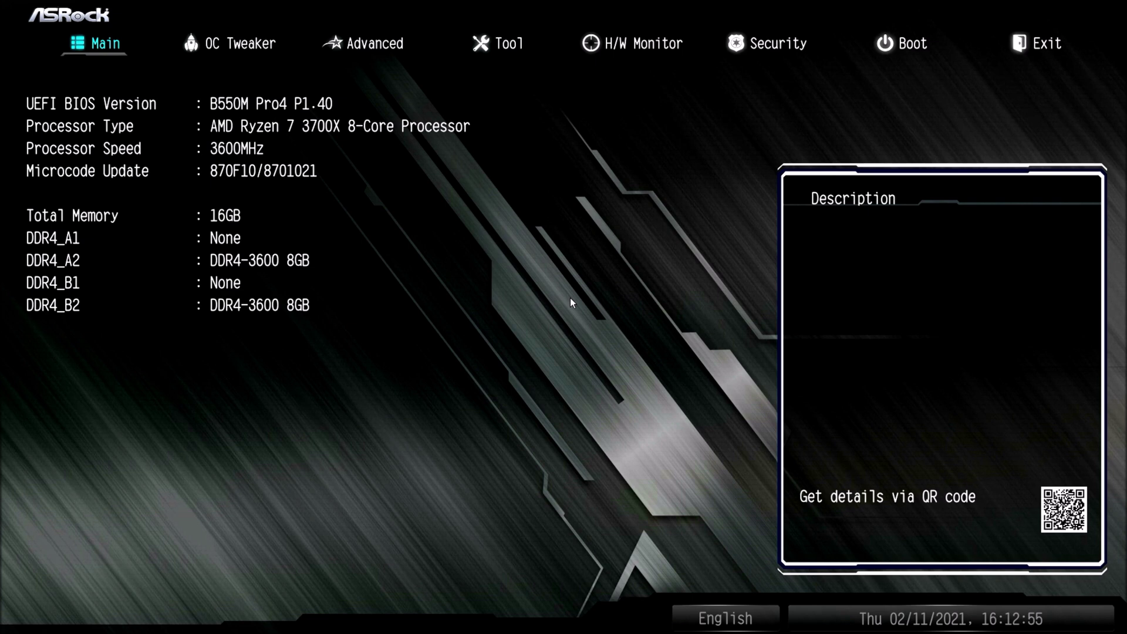
Review the OC Tweaker settings and examine the CPU Core (Per CCX) voltage and frequency page
key("Right")
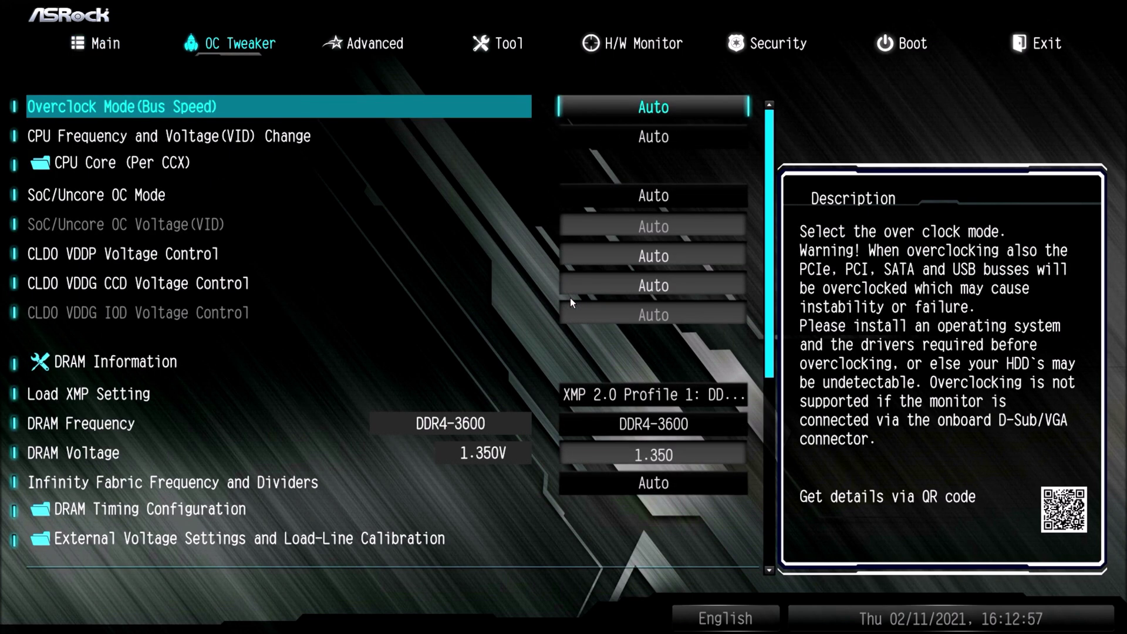
key("Down")
key("Down")
key("Down")
key("Down")
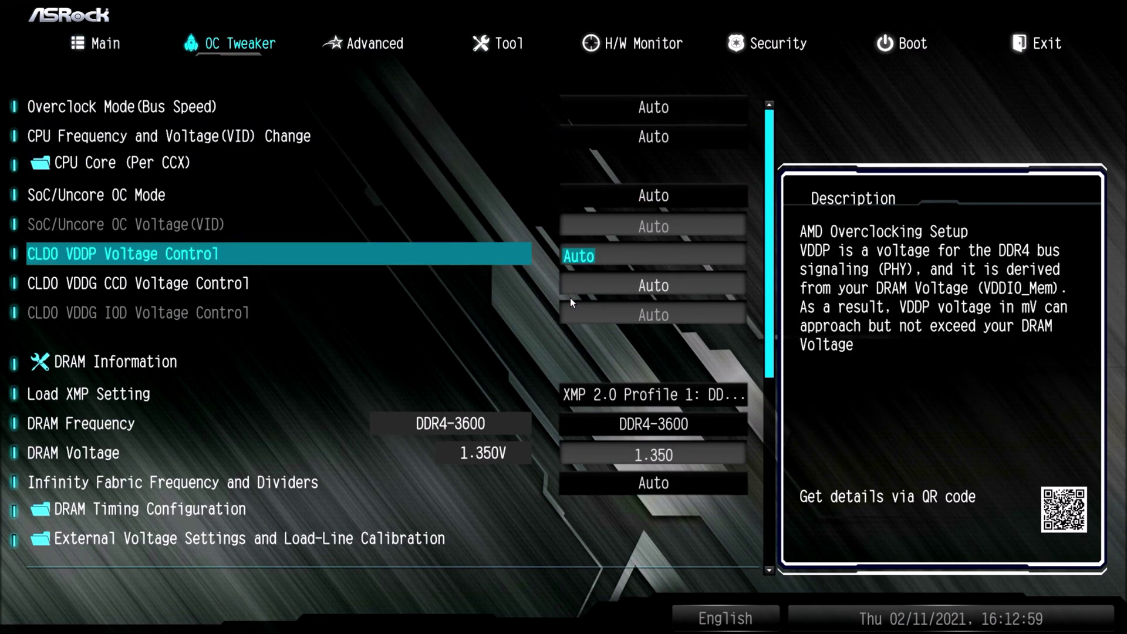
key("Up")
key("Up")
key("Up")
key("Down")
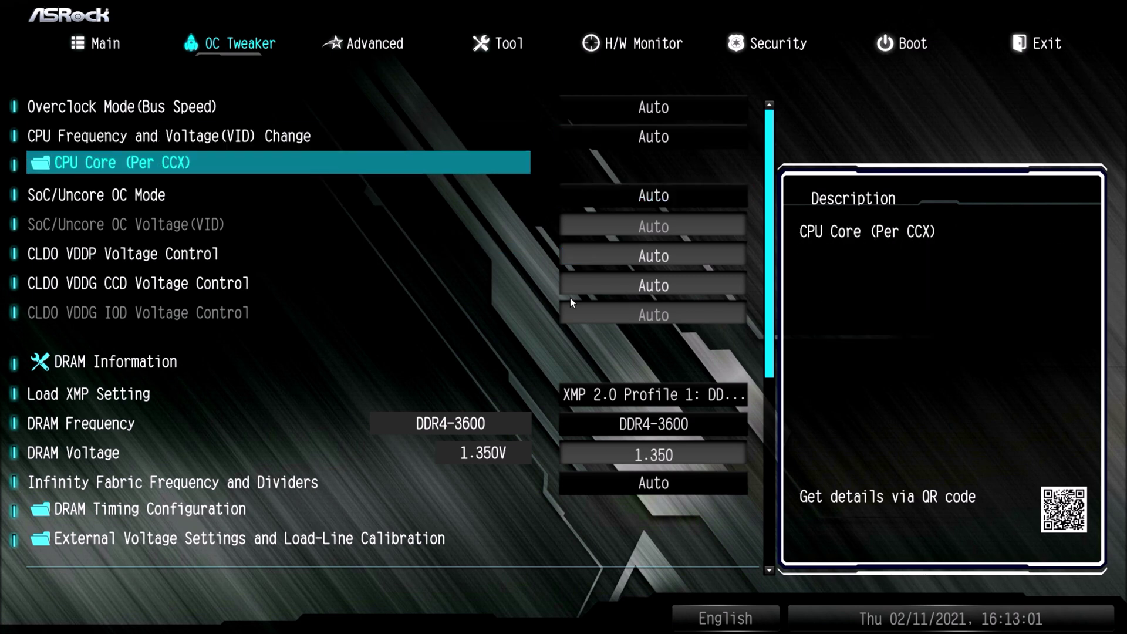
key("Return")
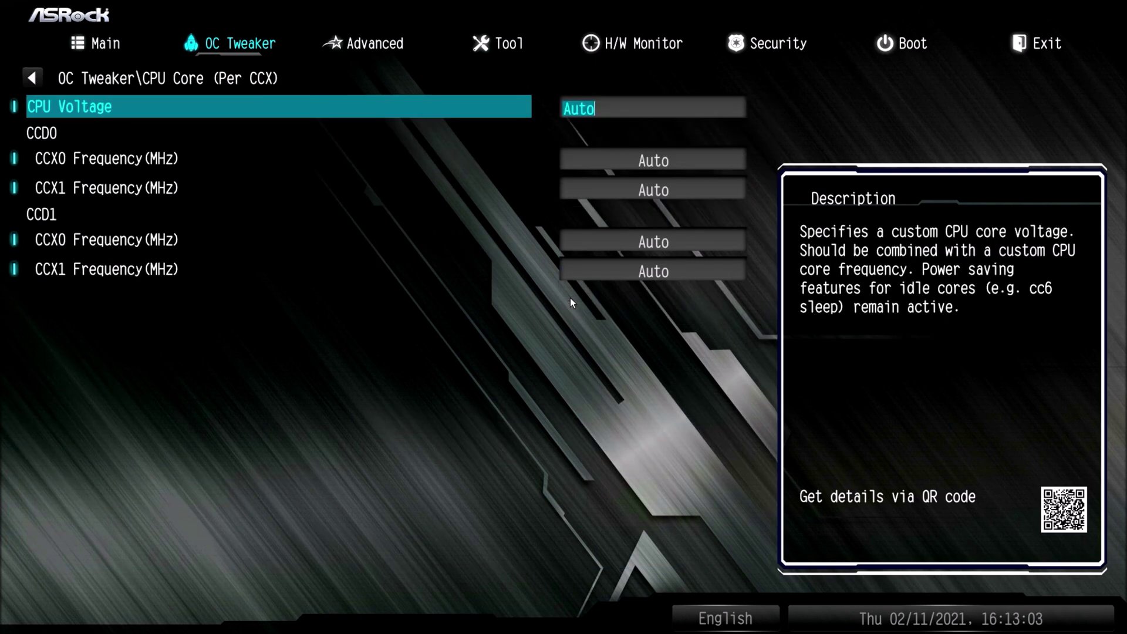
key("Escape")
Set SoC/Uncore OC Mode to Enabled in the OC Tweaker settings
key("Down")
key("Return")
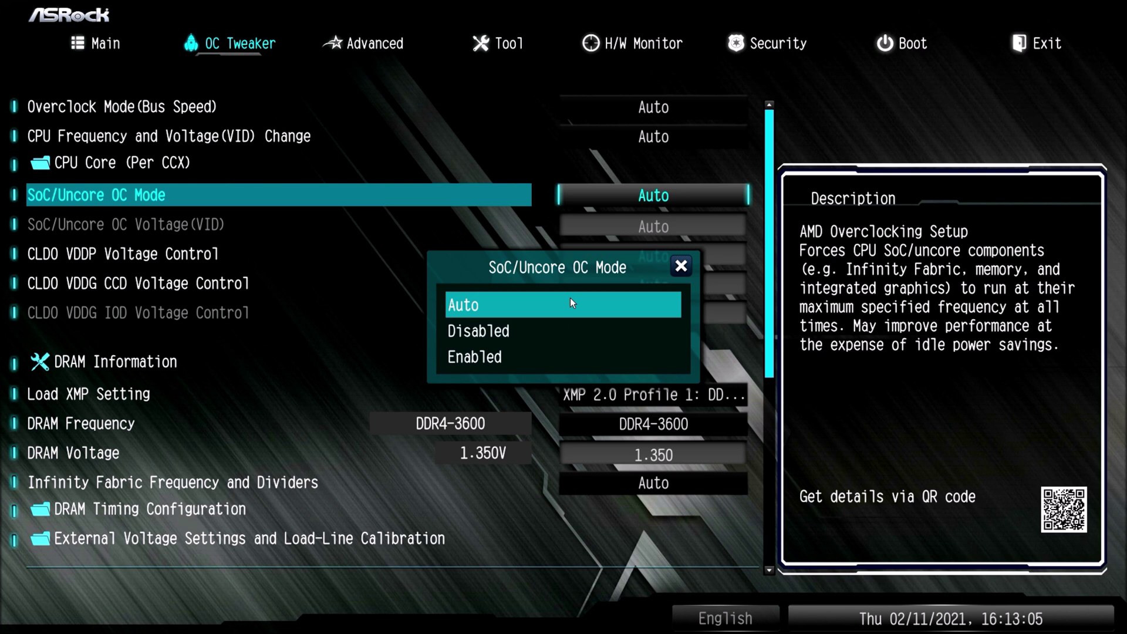
key("Down")
key("Down")
key("Return")
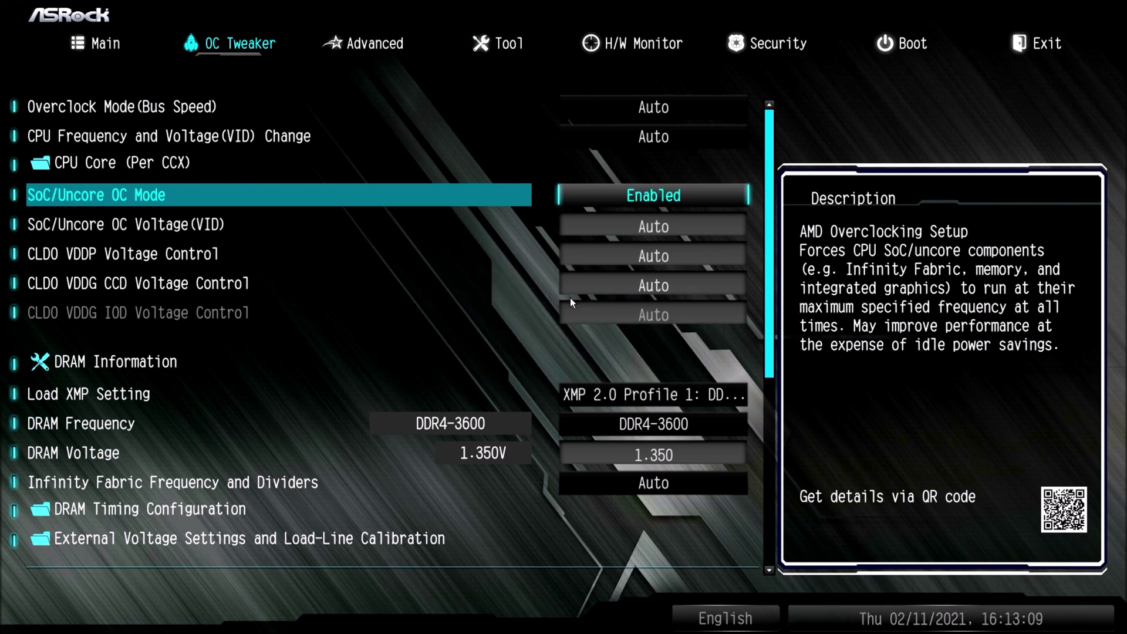
Return SoC/Uncore OC Mode to Auto
key("Return")
key("Up")
key("Up")
key("Return")
Examine the memory module's JEDEC and XMP timings on the DRAM Information page
key("Down")
key("Down")
key("Down")
key("Down")
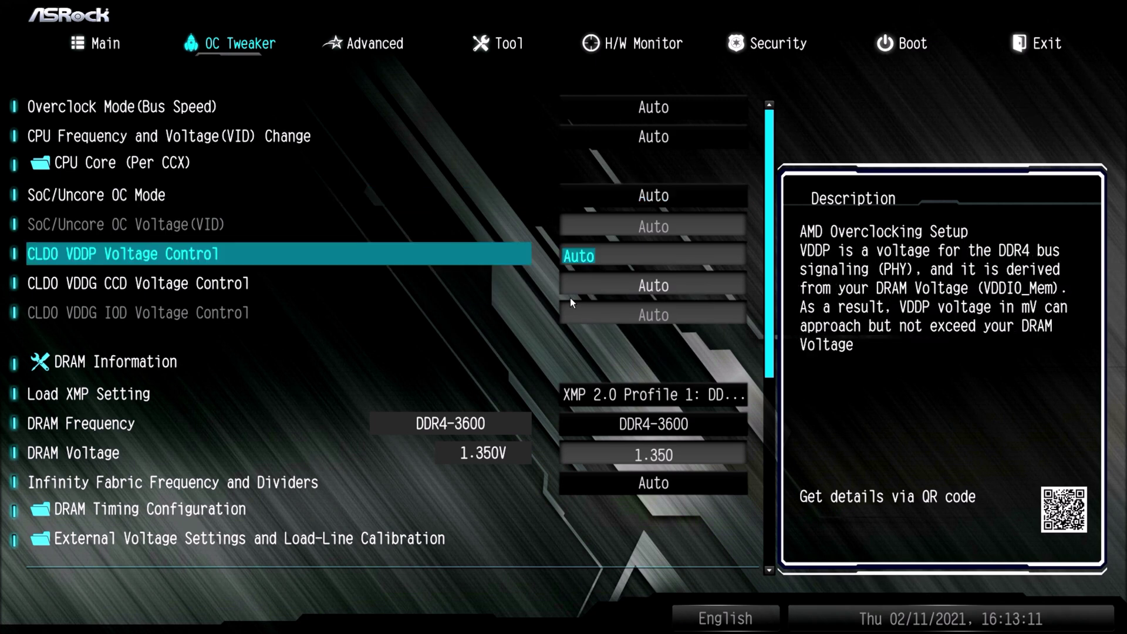
key("Up")
key("Down")
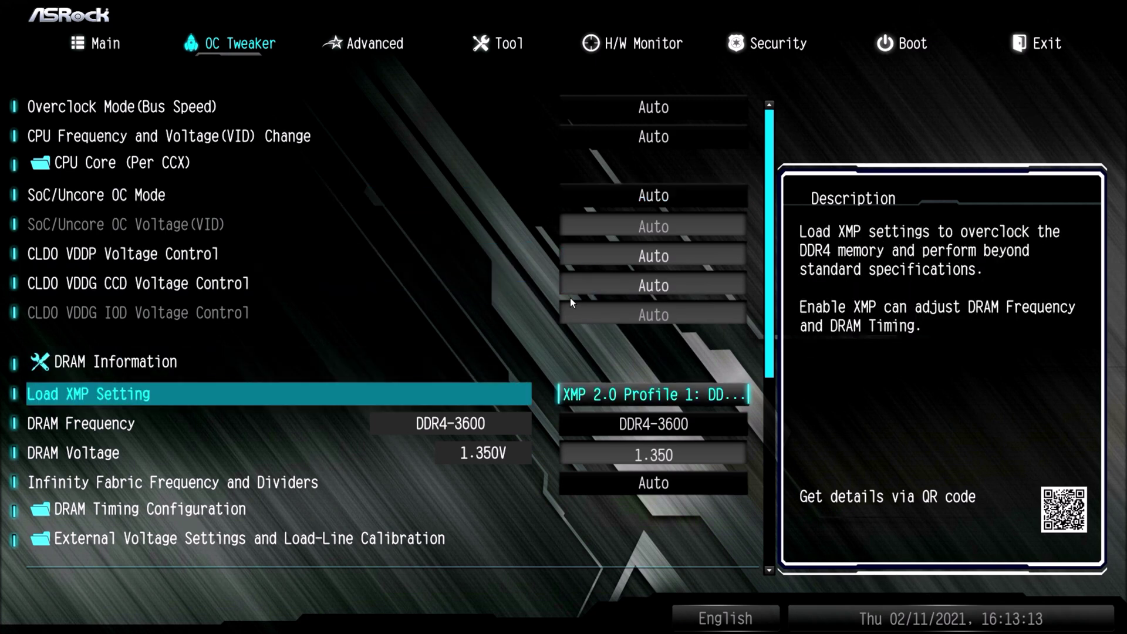
key("Up")
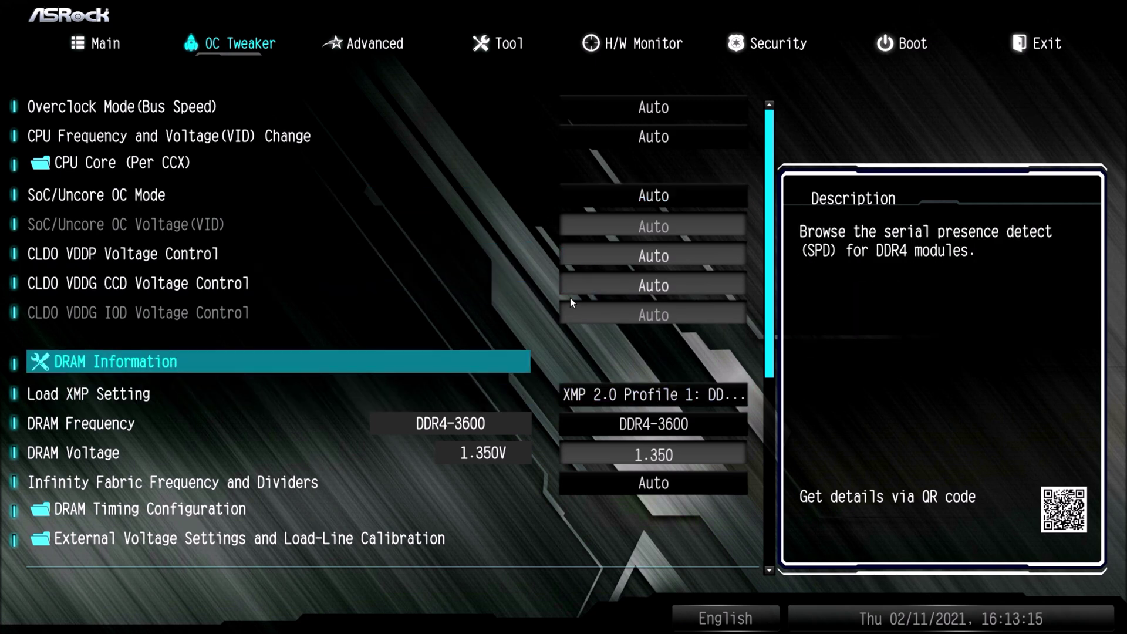
key("Return")
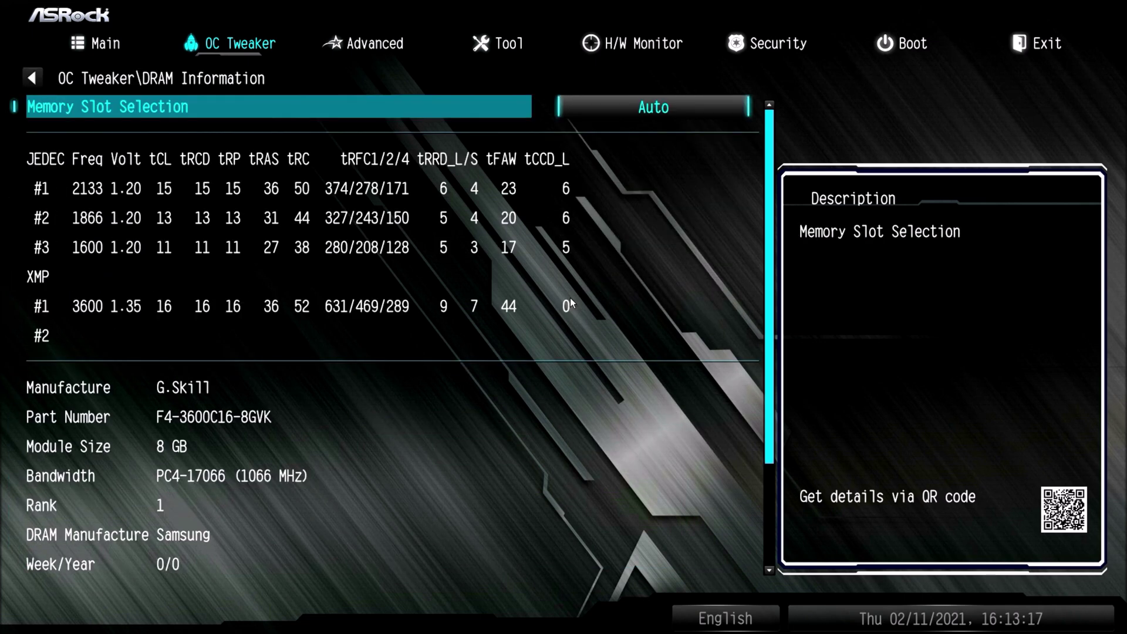
key("Escape")
Check the frequency choices for Infinity Fabric Frequency and Dividers without changing the setting
key("Down")
key("Down")
key("Down")
key("Down")
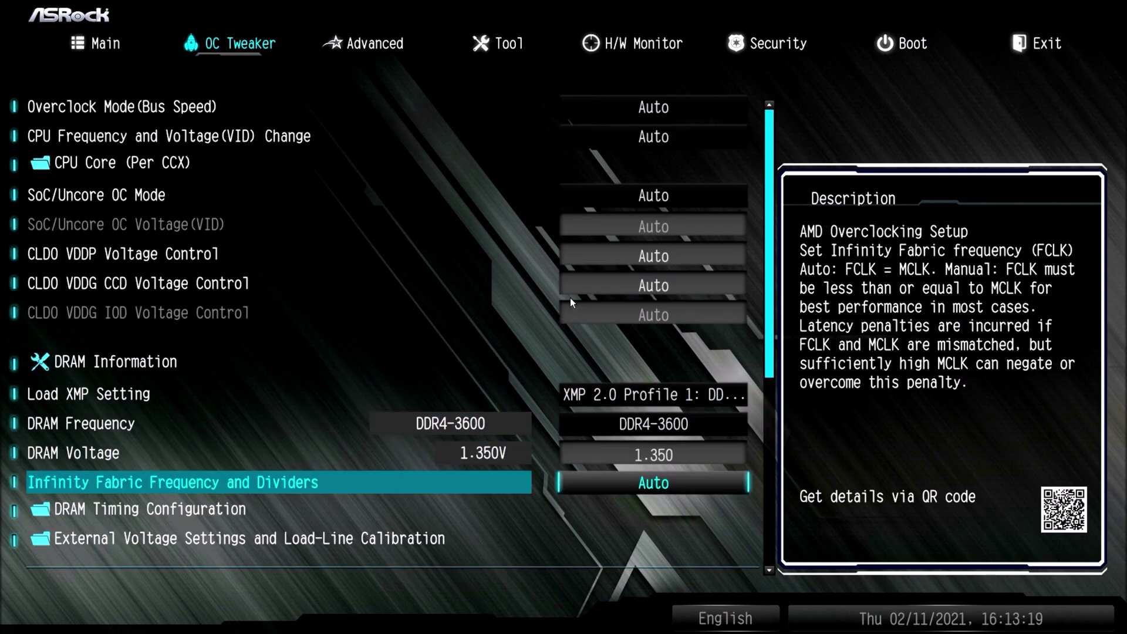
key("Down")
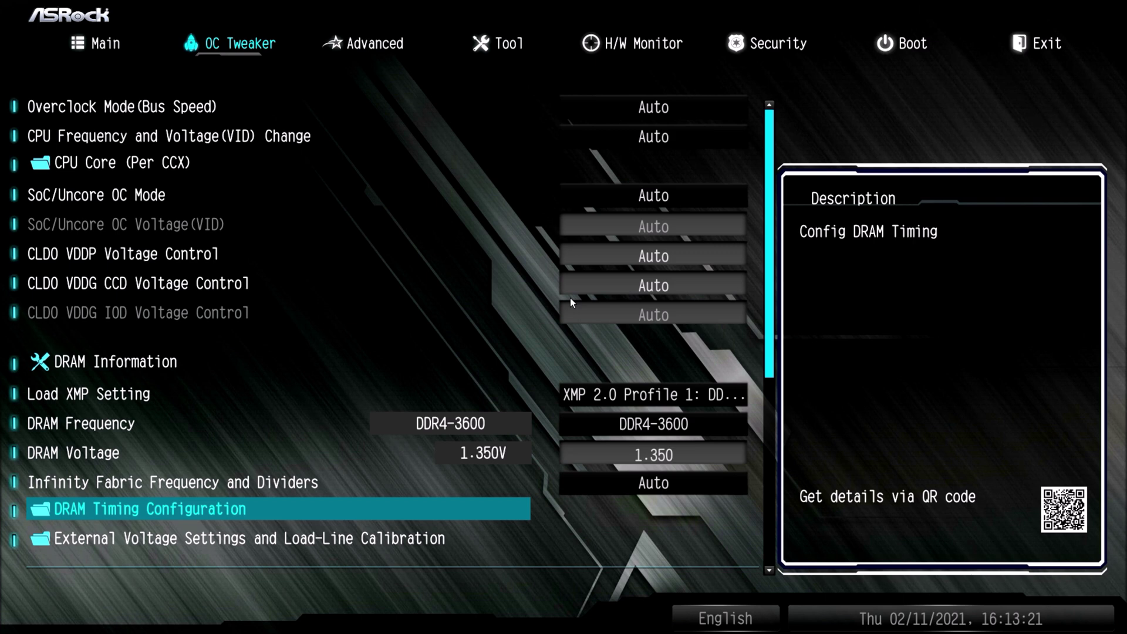
key("Up")
key("Return")
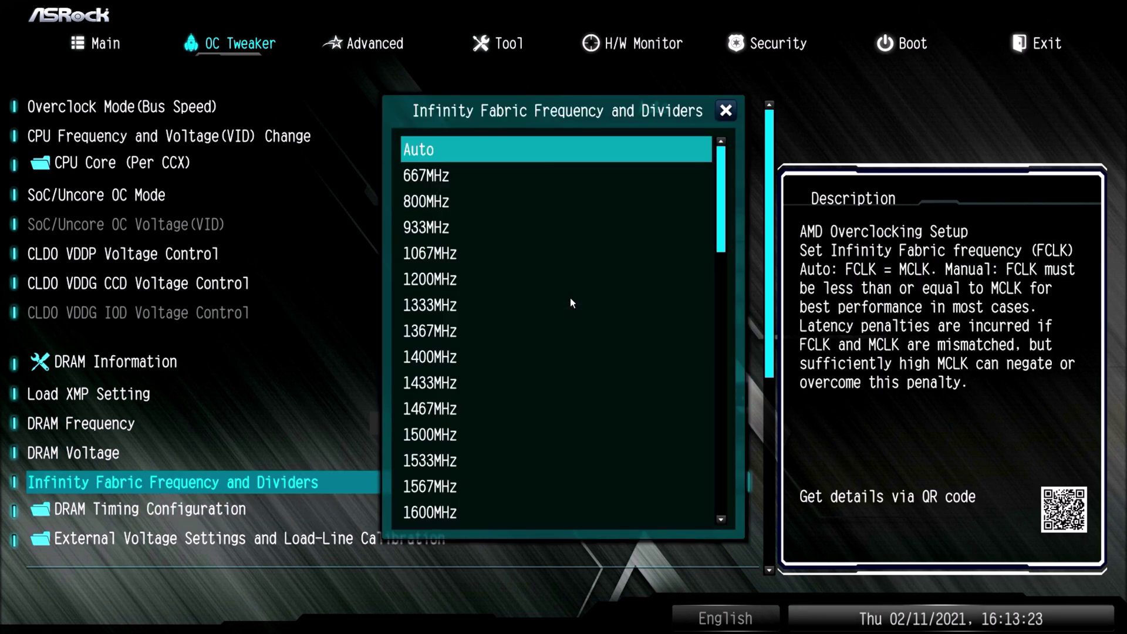
key("Escape")
View the primary and secondary memory timings on the DRAM Timing Configuration page
key("Down")
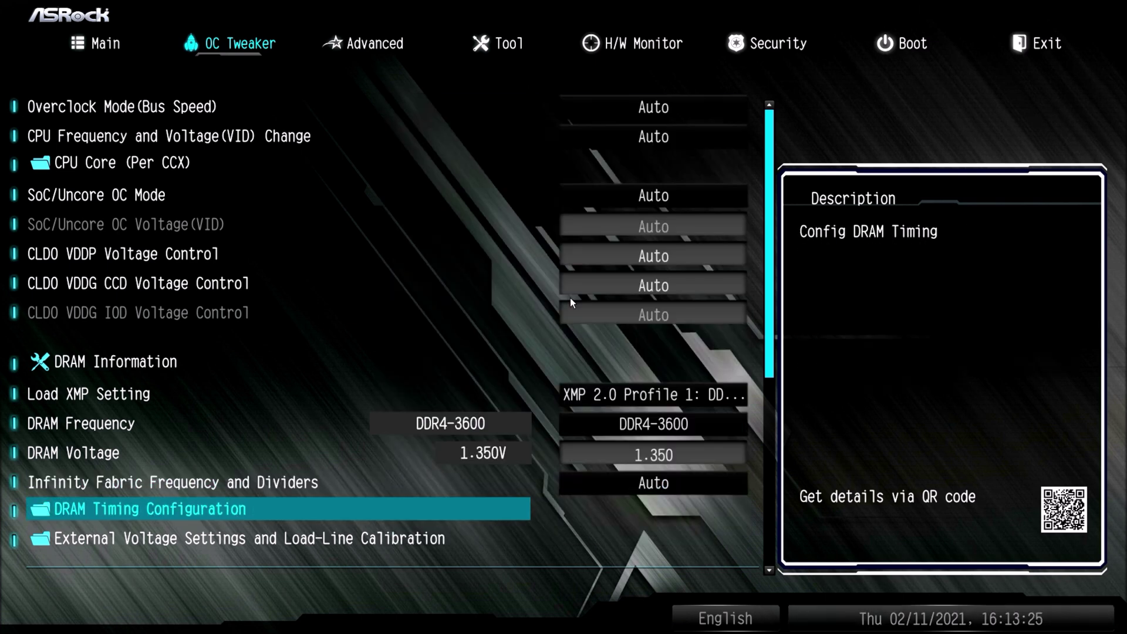
key("Return")
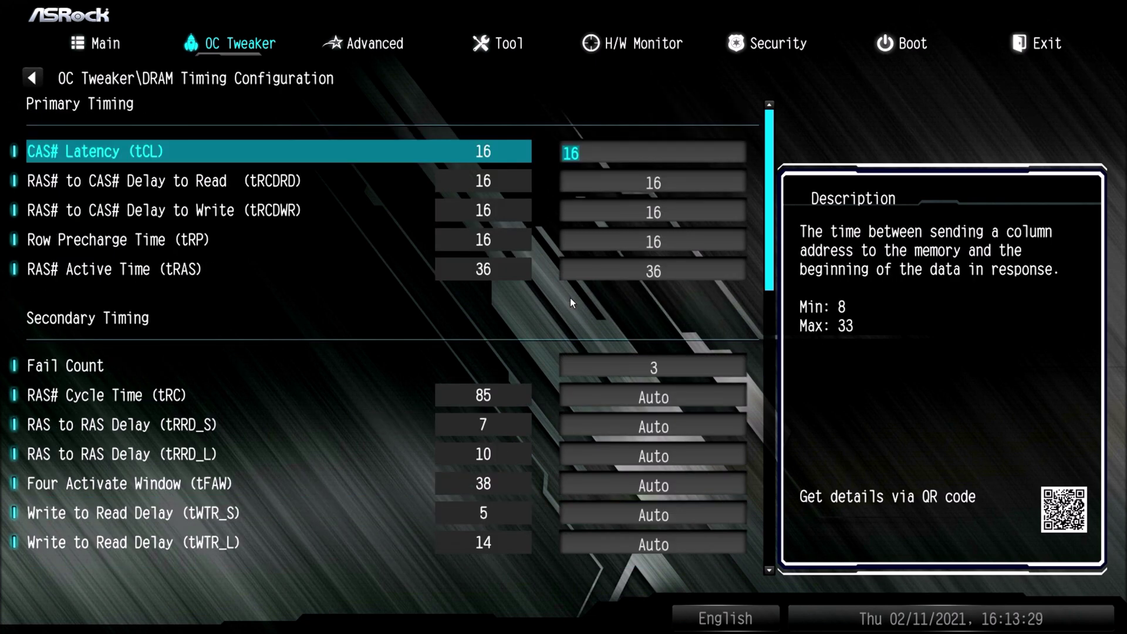
key("Escape")
Examine the CPU, SoC, VPPM and load-line entries under External Voltage Settings and Load-Line Calibration
key("Down")
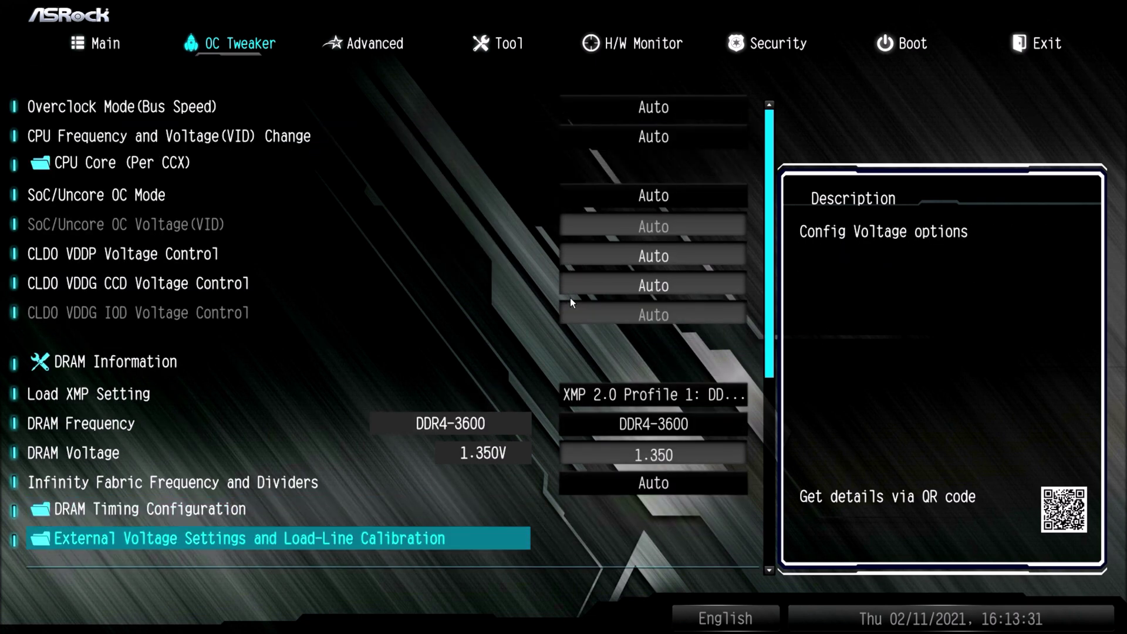
key("Return")
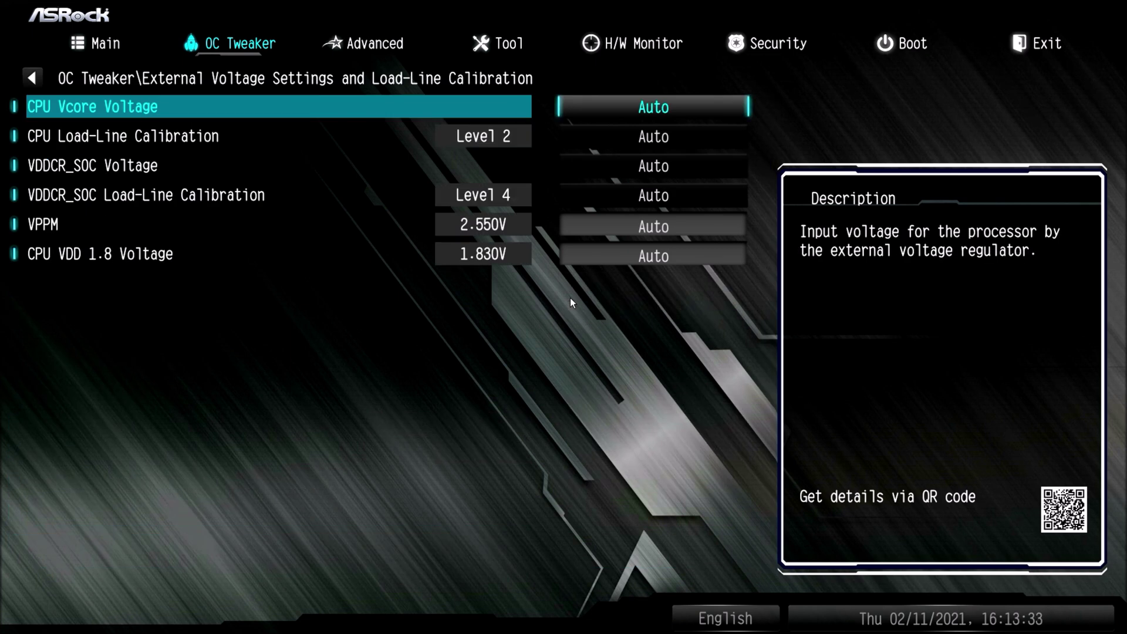
key("Down")
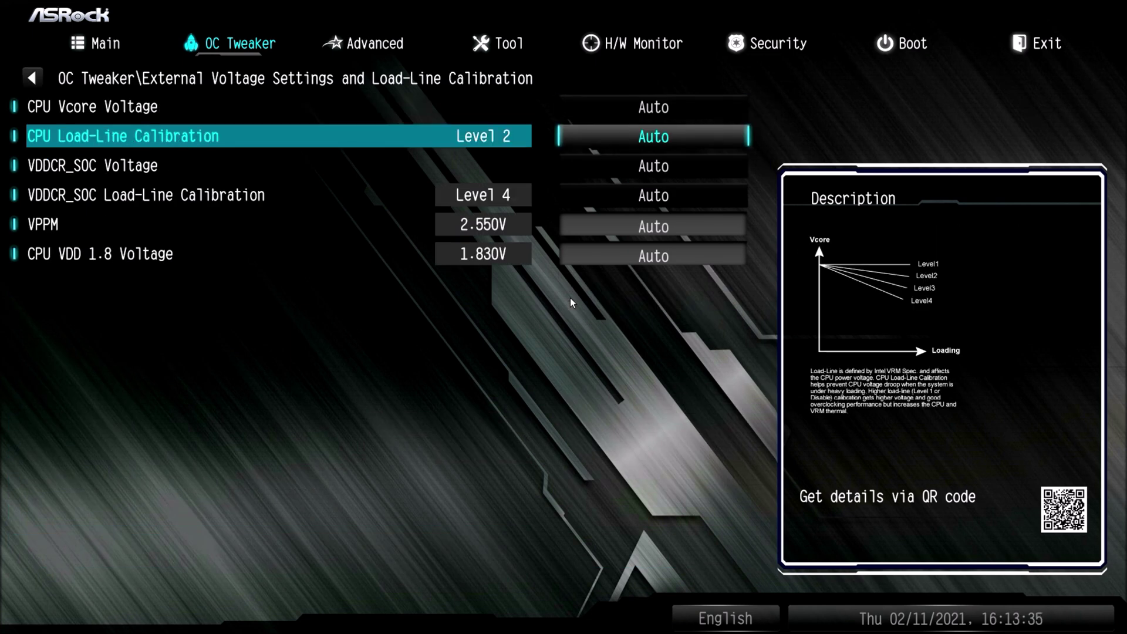
key("Down")
key("Down")
key("Down")
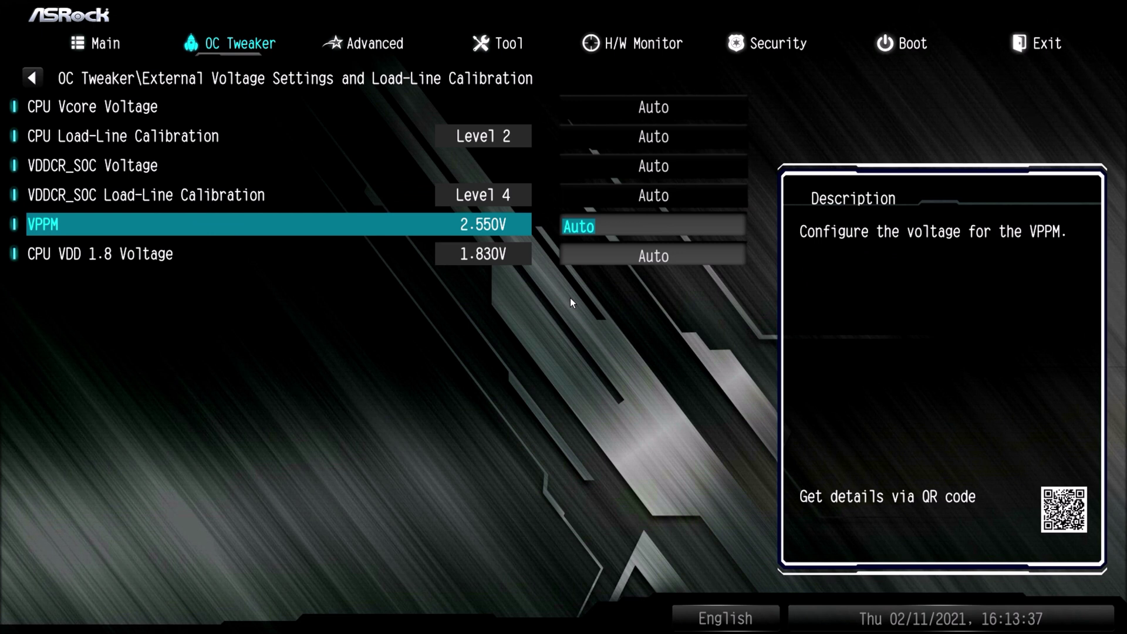
key("Down")
key("Up")
key("Up")
key("Up")
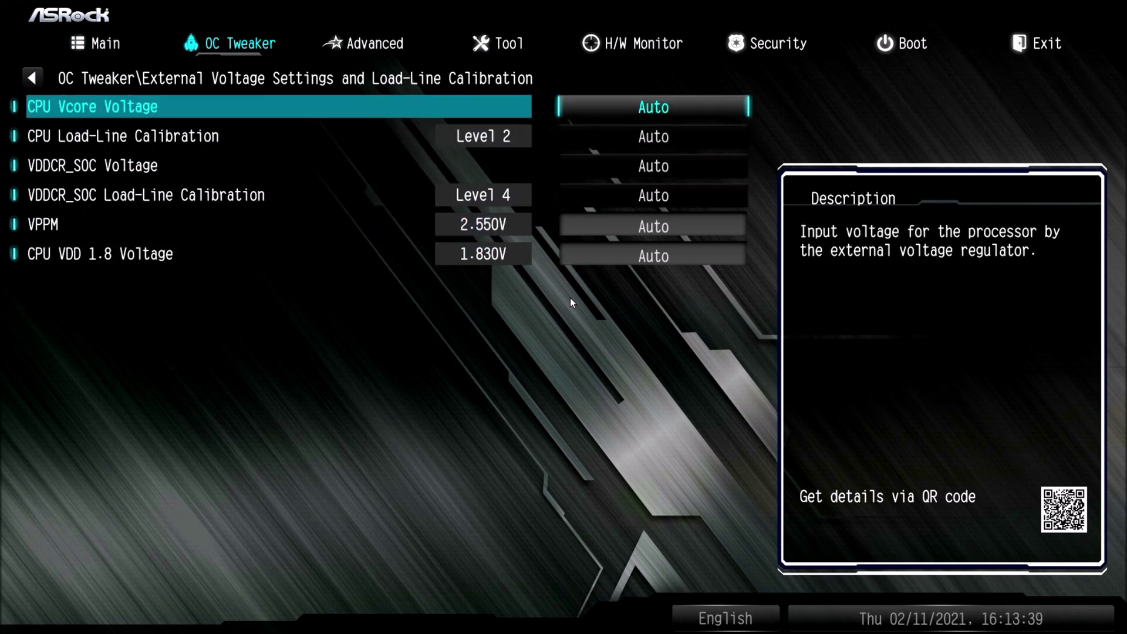
Check the choices for CPU Vcore Voltage and CPU Load-Line Calibration, keeping both on Auto
key("Return")
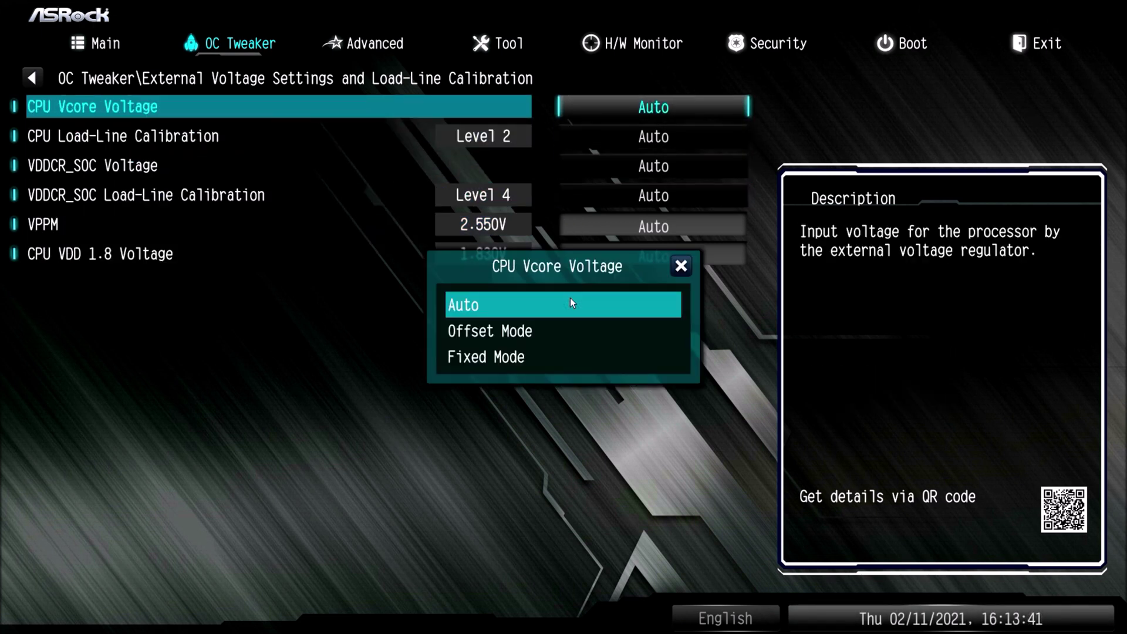
key("Return")
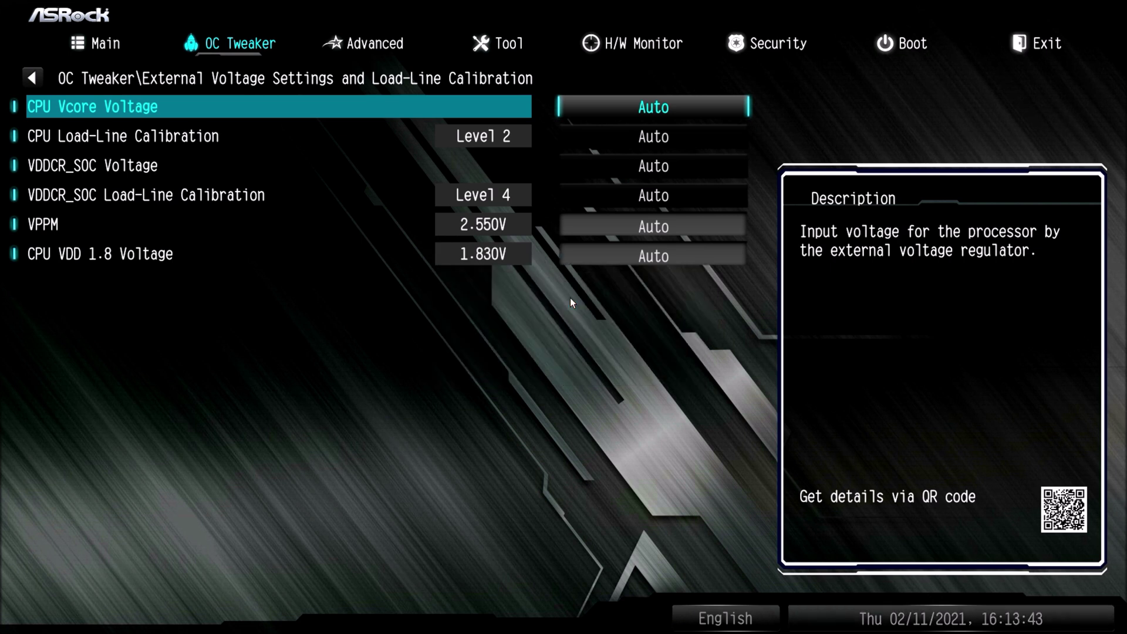
key("Down")
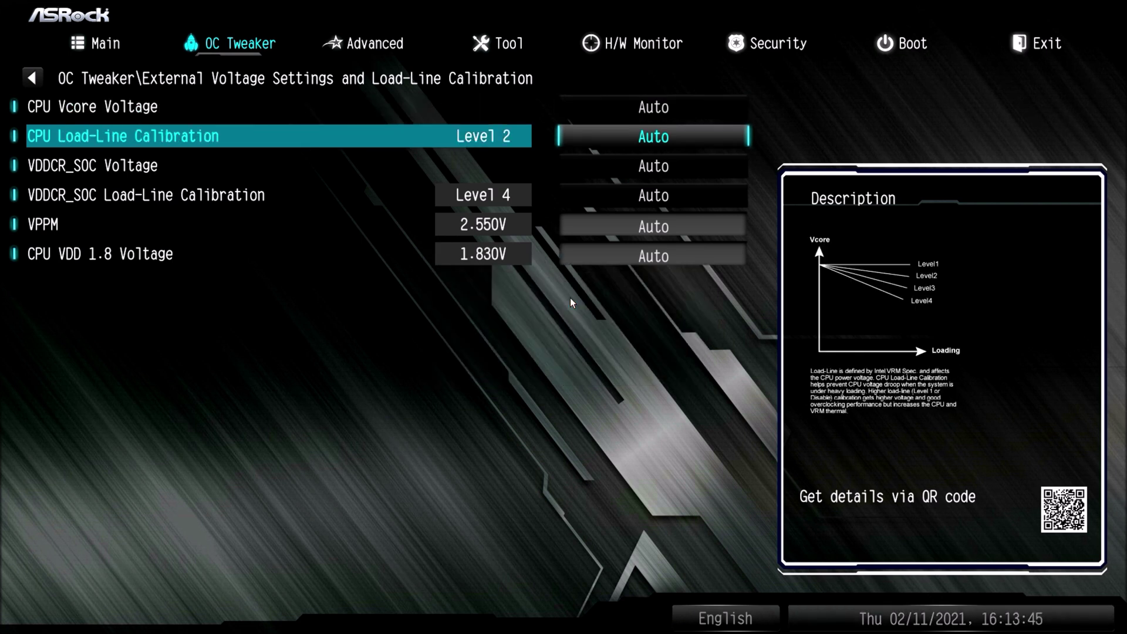
key("Return")
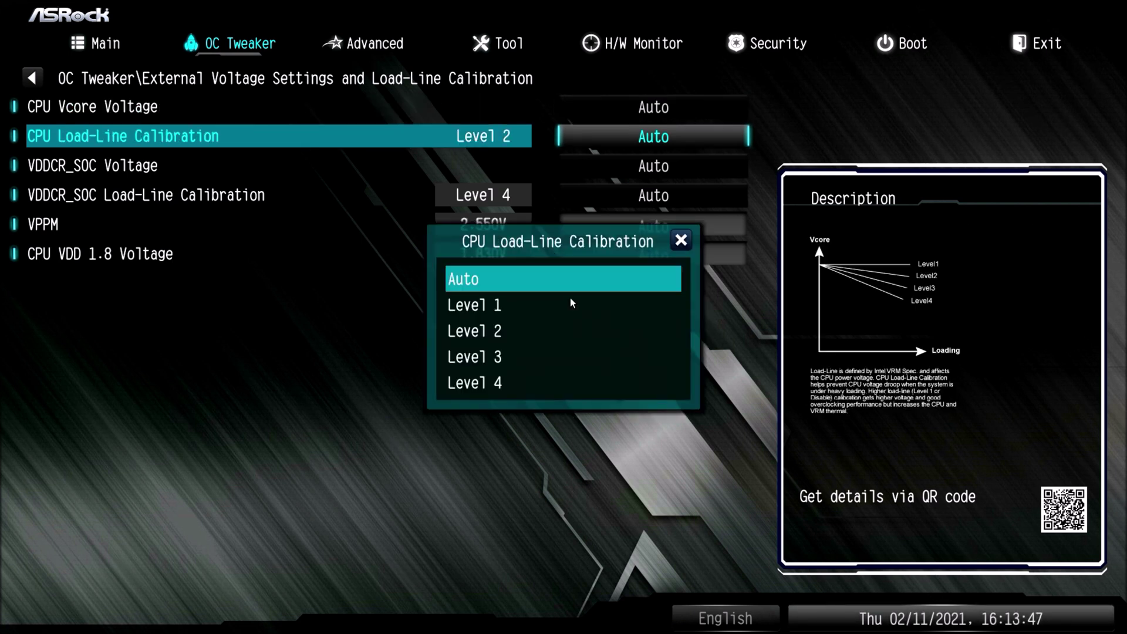
key("Return")
key("Down")
key("Down")
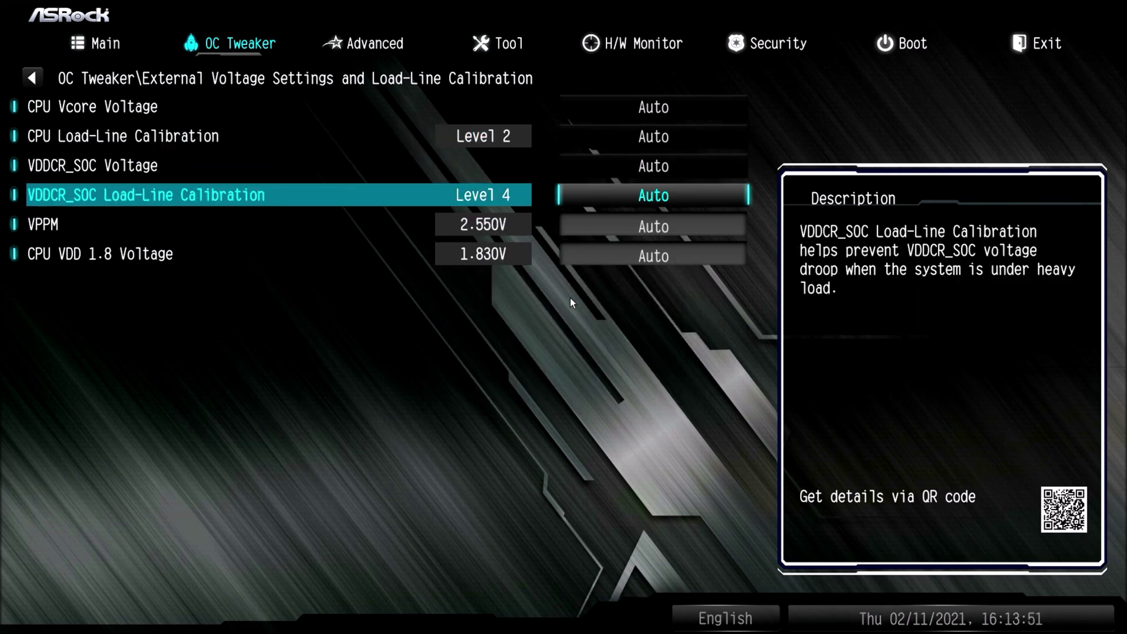
key("Escape")
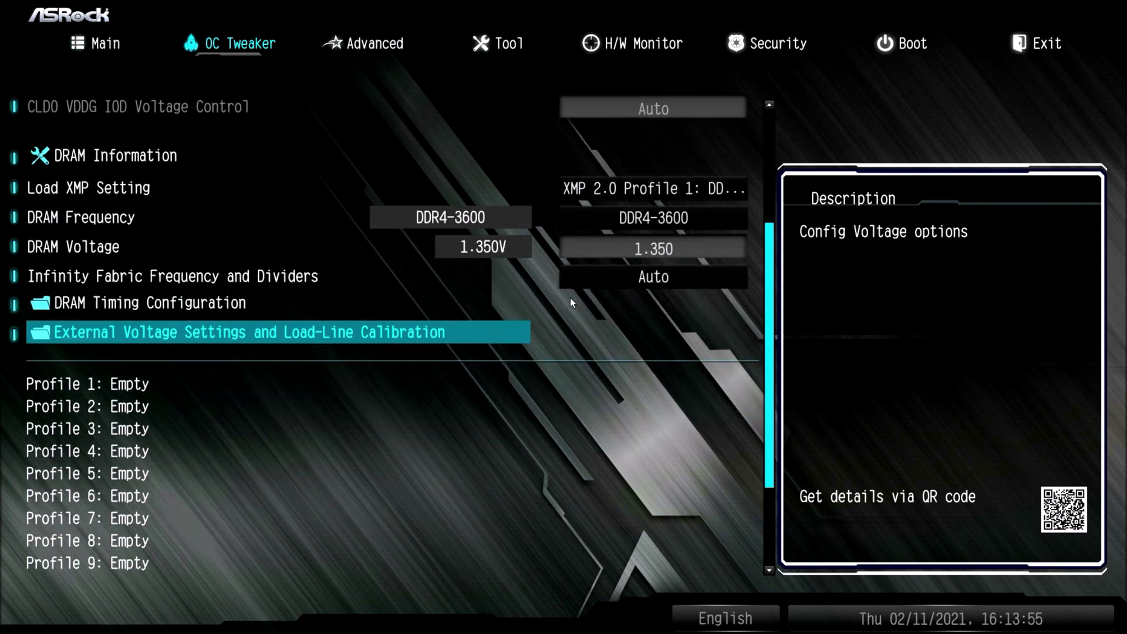
Look over the profile slots and the options for saving and loading user defaults in OC Tweaker
key("Down")
key("Down")
key("Down")
key("Down")
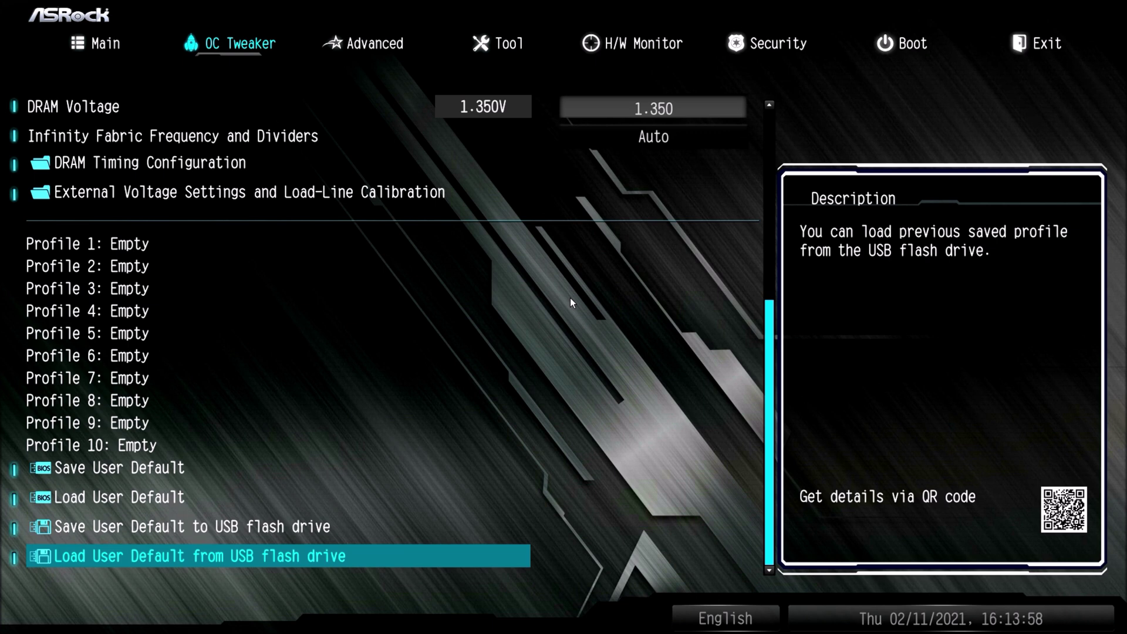
Review the processor details and the PSS, NX, SVM, SMT and fTPM options in the Advanced CPU Configuration
key("Right")
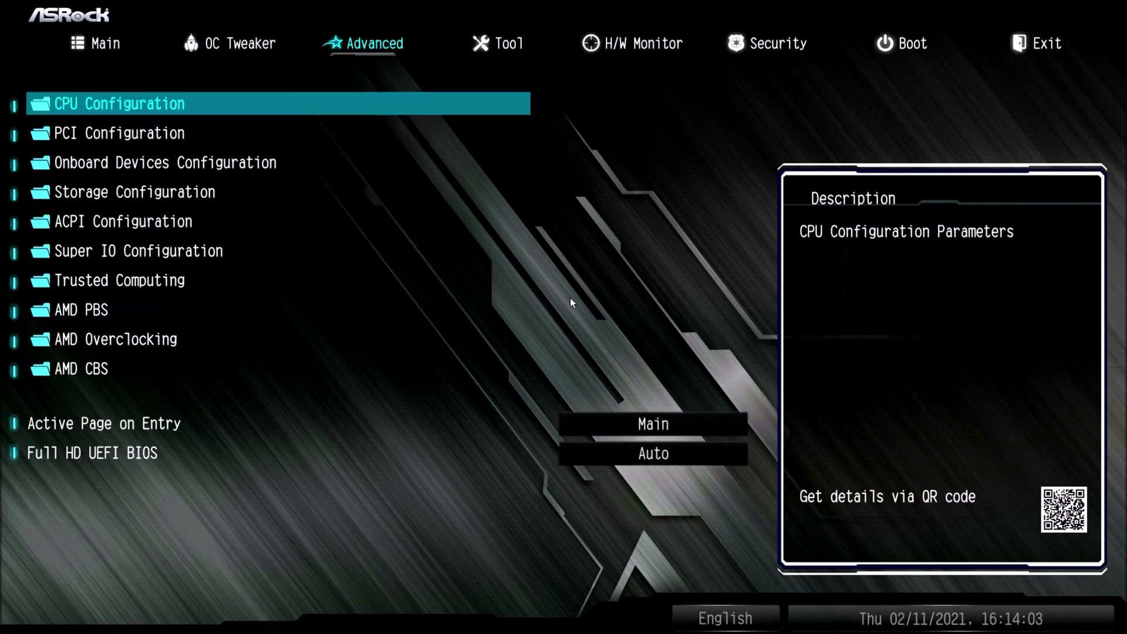
key("Return")
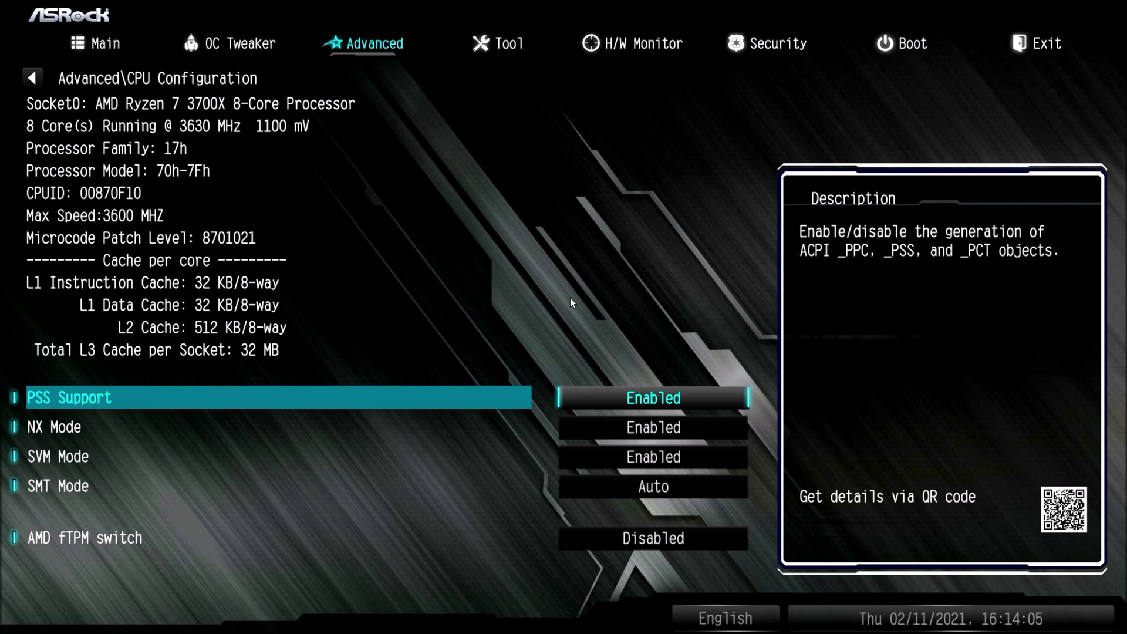
key("Down")
key("Down")
key("Down")
key("Down")
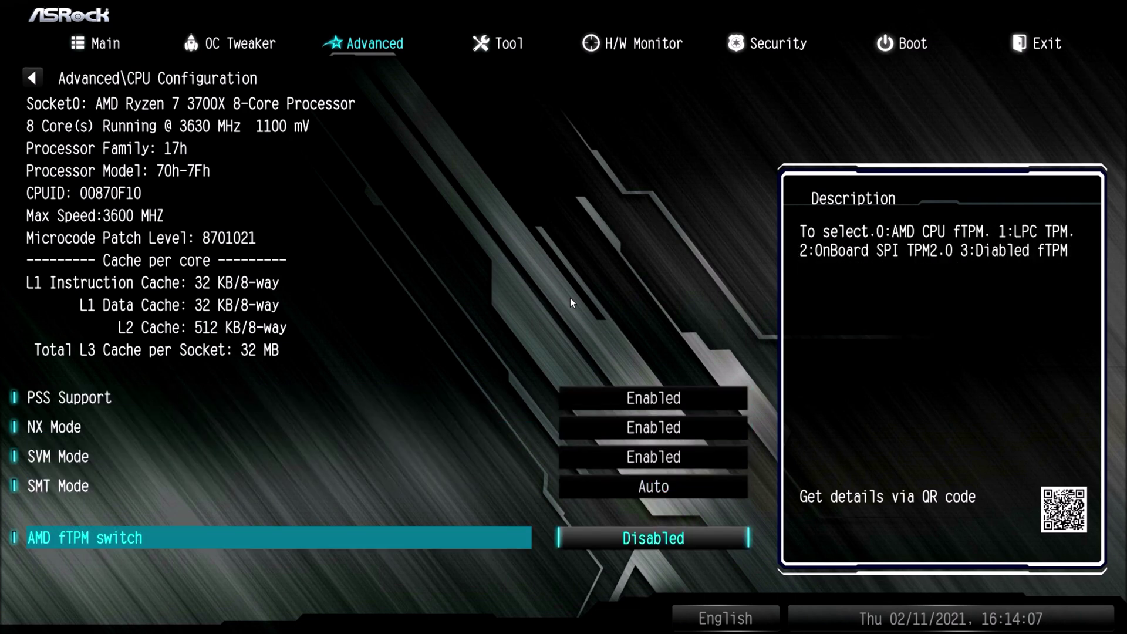
key("Escape")
Open the Advanced AMD Overclocking settings and accept the overclocking warranty warning
key("Down")
key("Down")
key("Down")
key("Down")
key("Down")
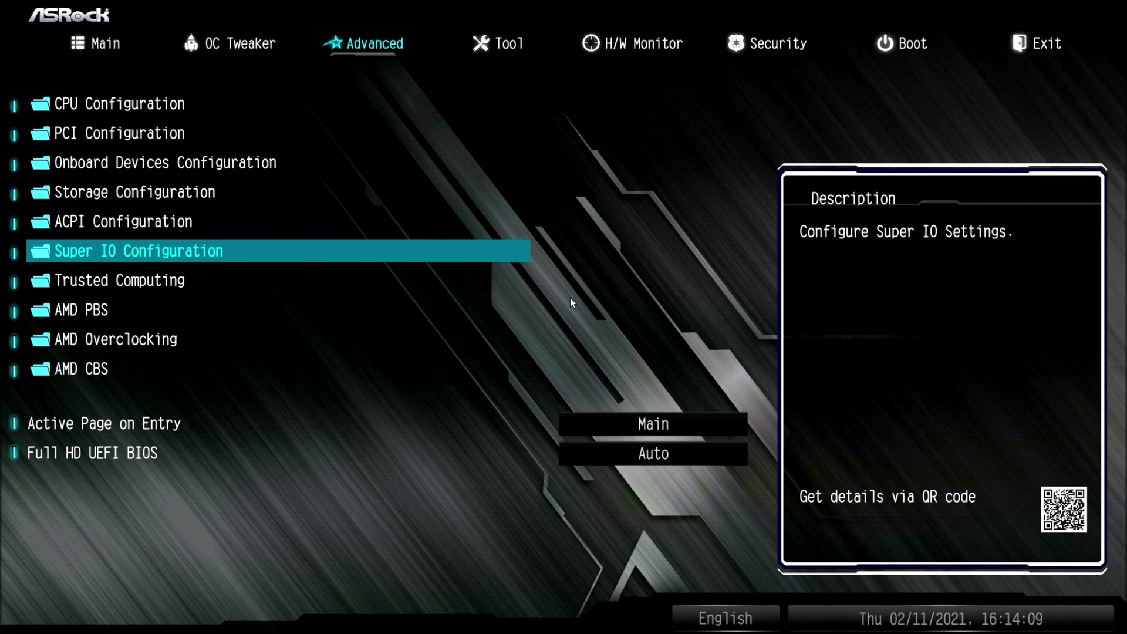
key("Down")
key("Down")
key("Down")
key("Return")
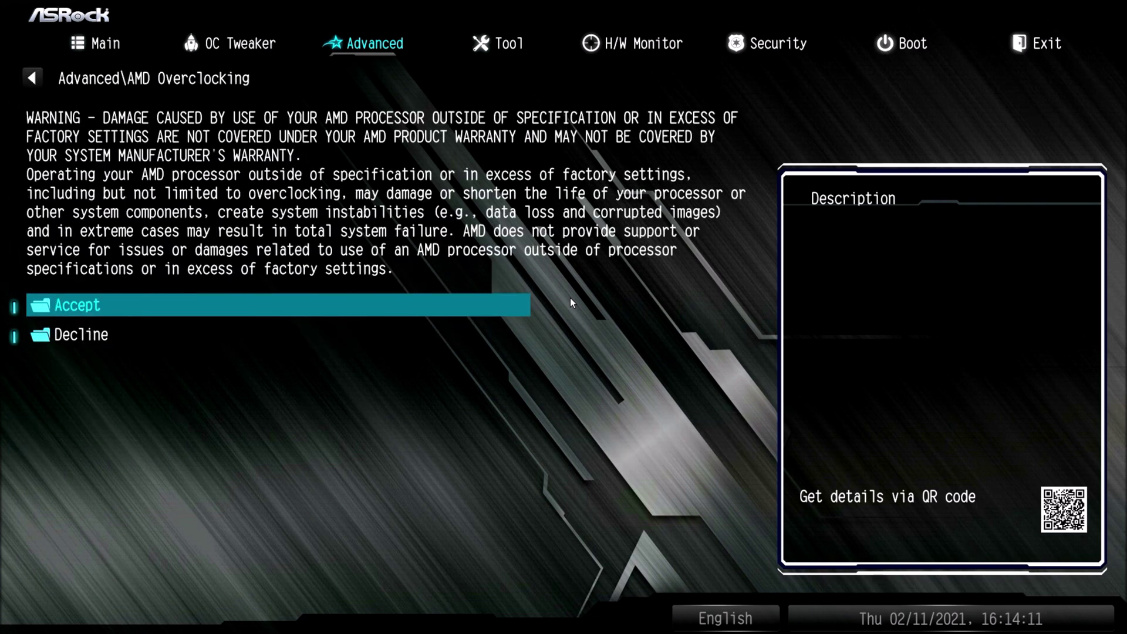
key("Return")
Set Precision Boost Overdrive to Enabled in the AMD Overclocking settings
key("Down")
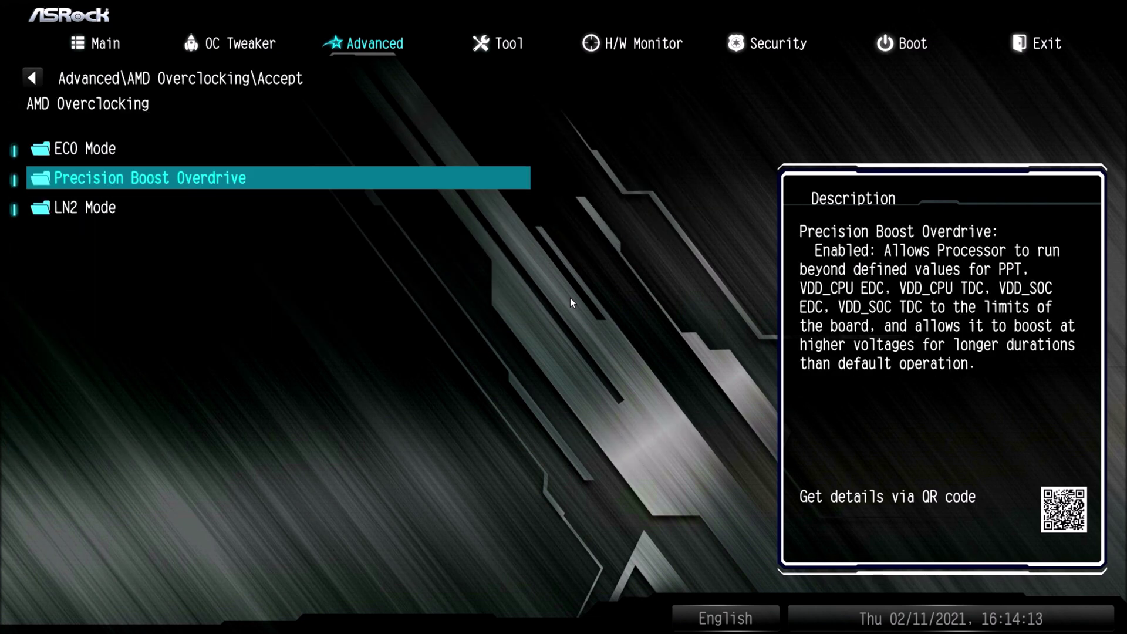
key("Return")
key("Return")
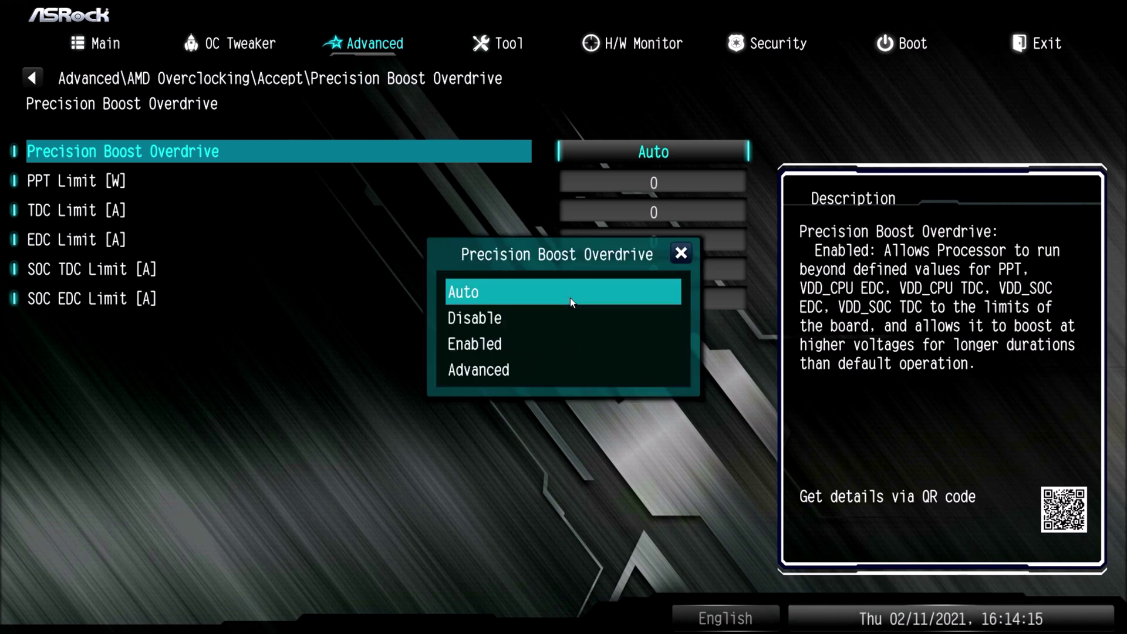
key("Down")
key("Down")
key("Return")
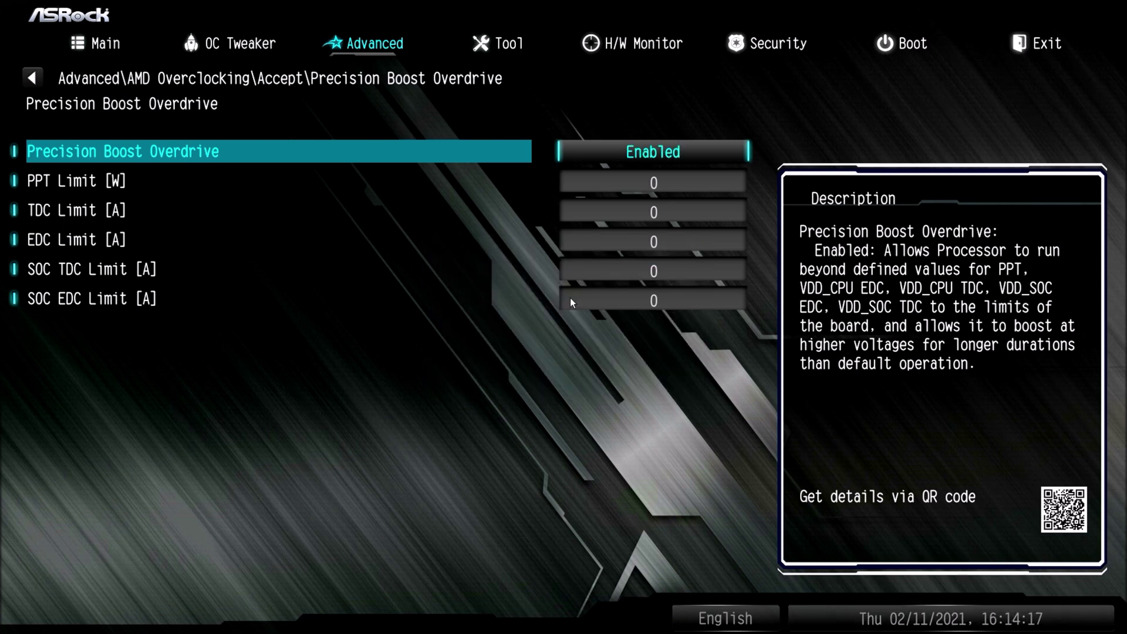
Leave the AMD Overclocking settings and review the LED mode, speed and brightness options of the RGB LED tool
key("Escape")
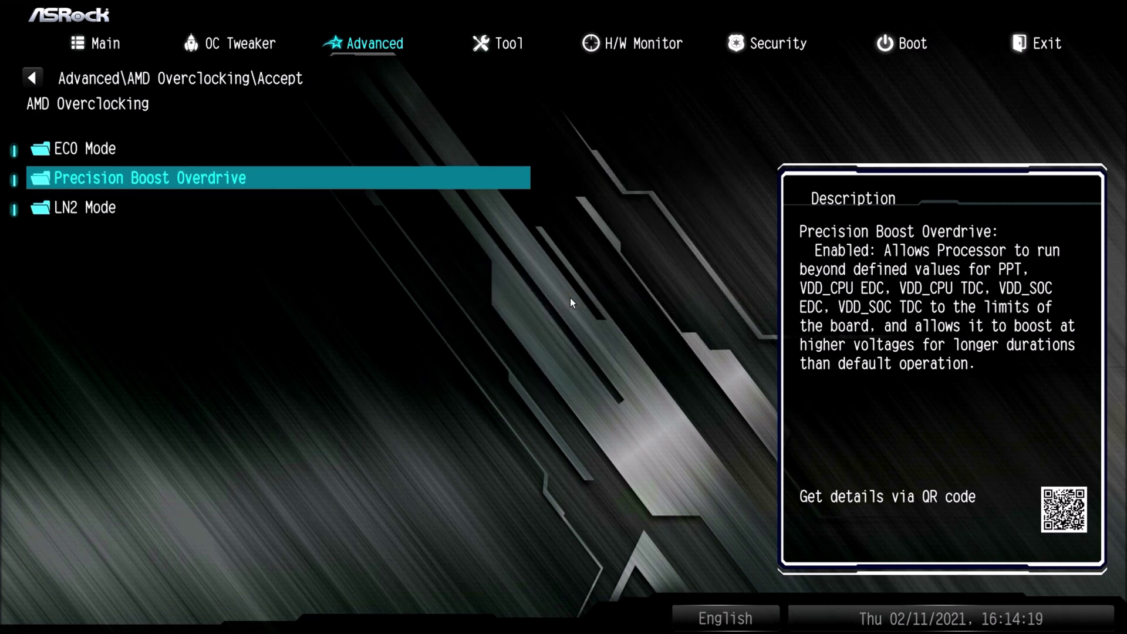
key("Escape")
key("Escape")
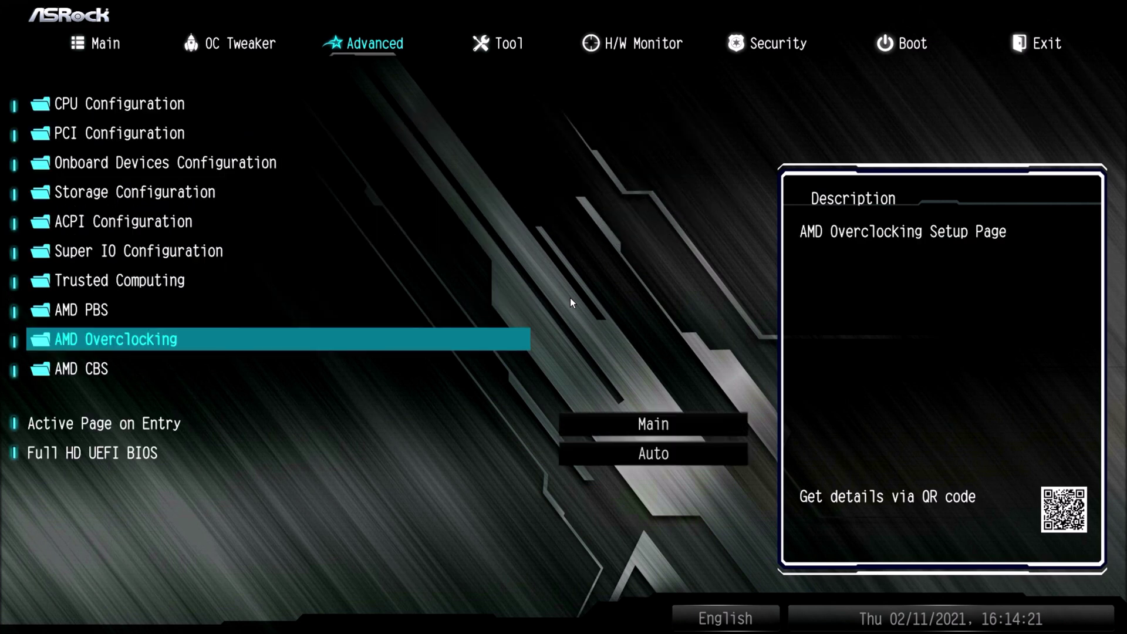
key("Right")
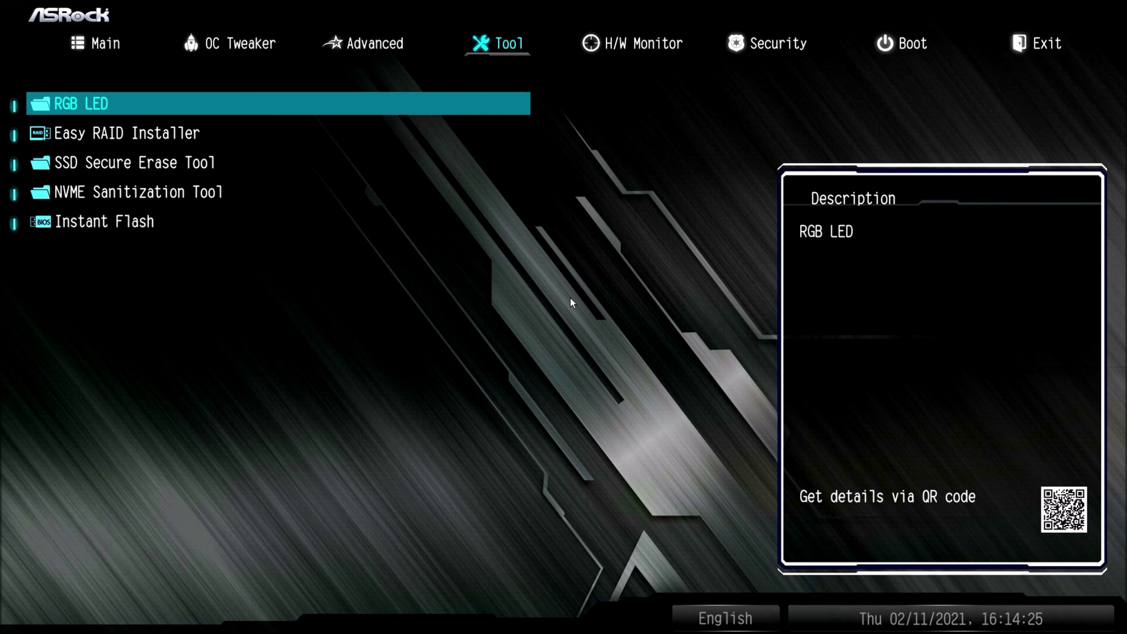
key("Return")
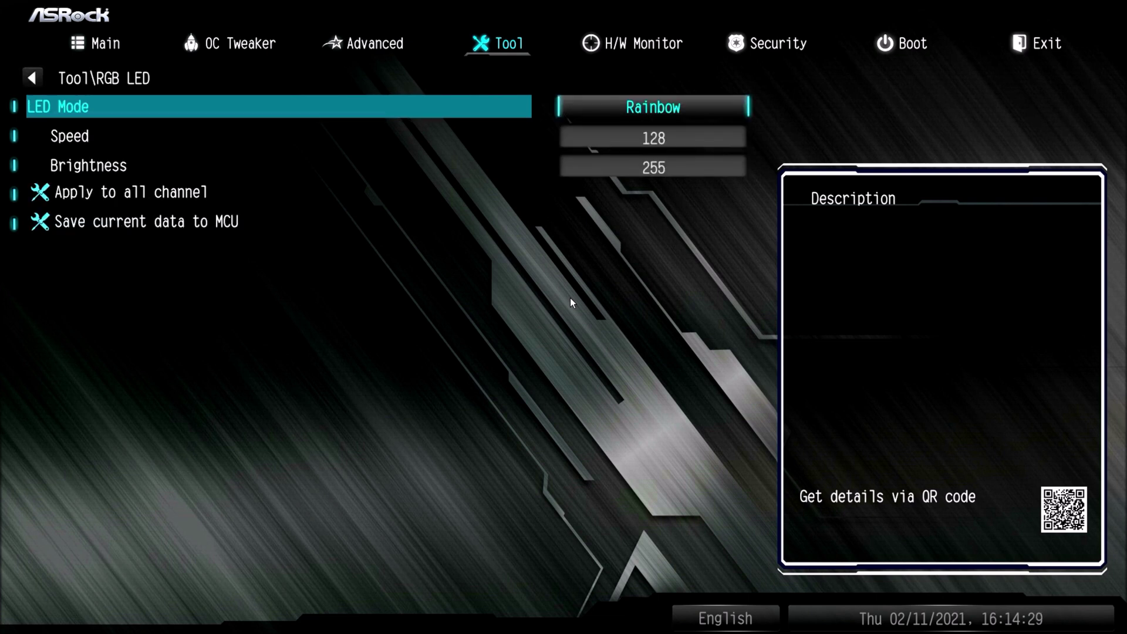
key("Escape")
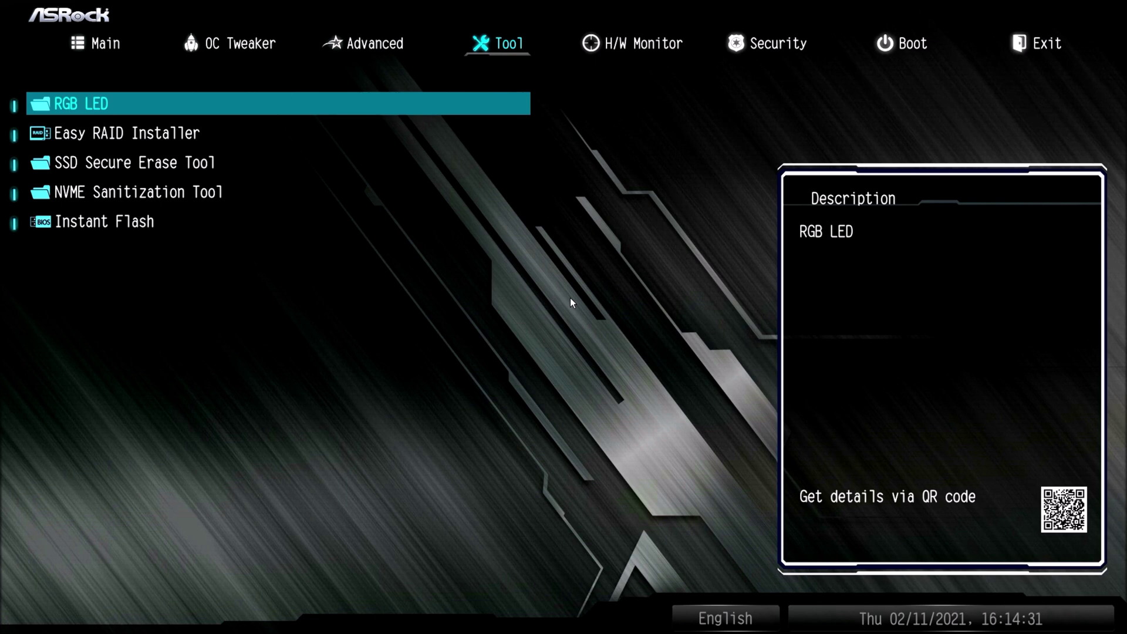
Look over the descriptions of the remaining tools, from Easy RAID Installer through NVME Sanitization Tool to Instant Flash
key("Down")
key("Down")
key("Down")
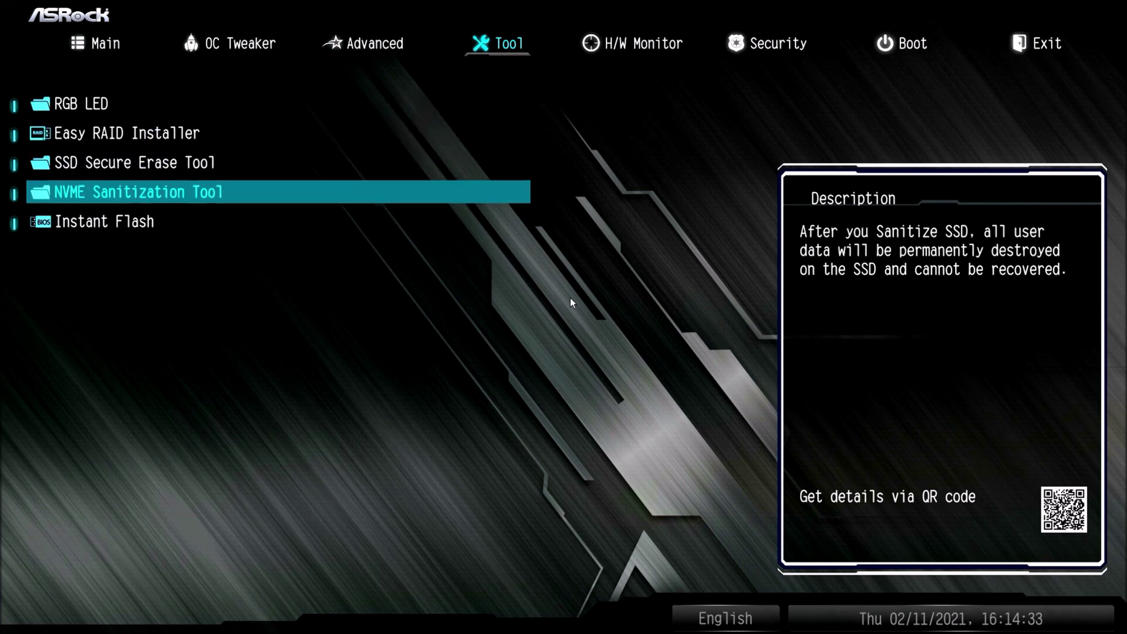
key("Down")
key("Escape")
key("Escape")
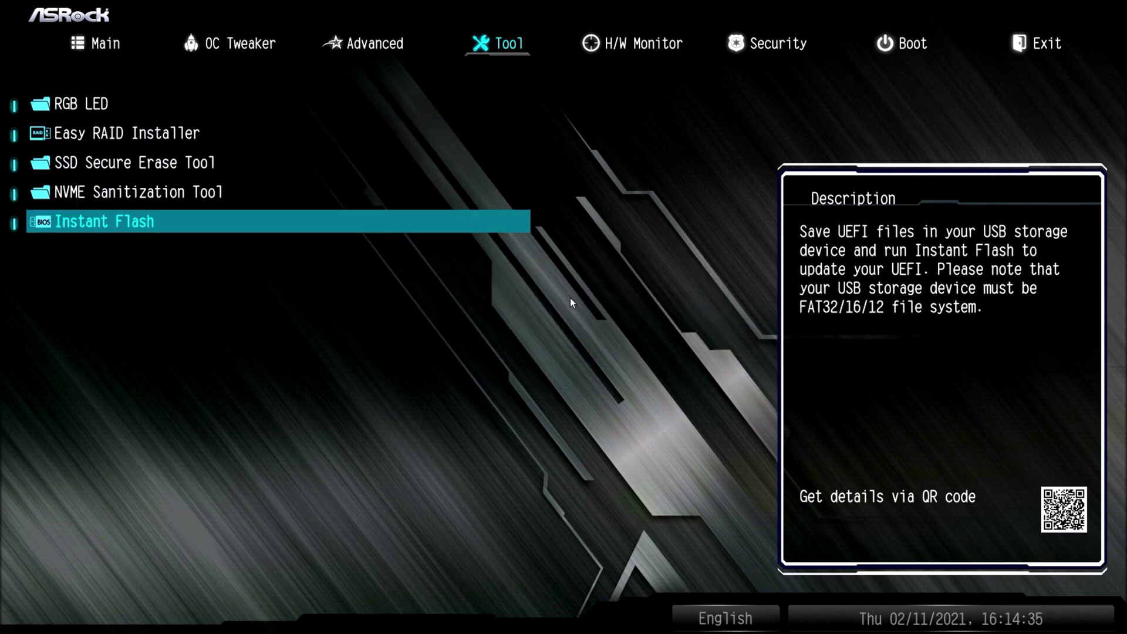
Examine the temperature, fan speed and voltage readings in the hardware monitor down to the CPU Fan 1 setting
key("Right")
key("Up")
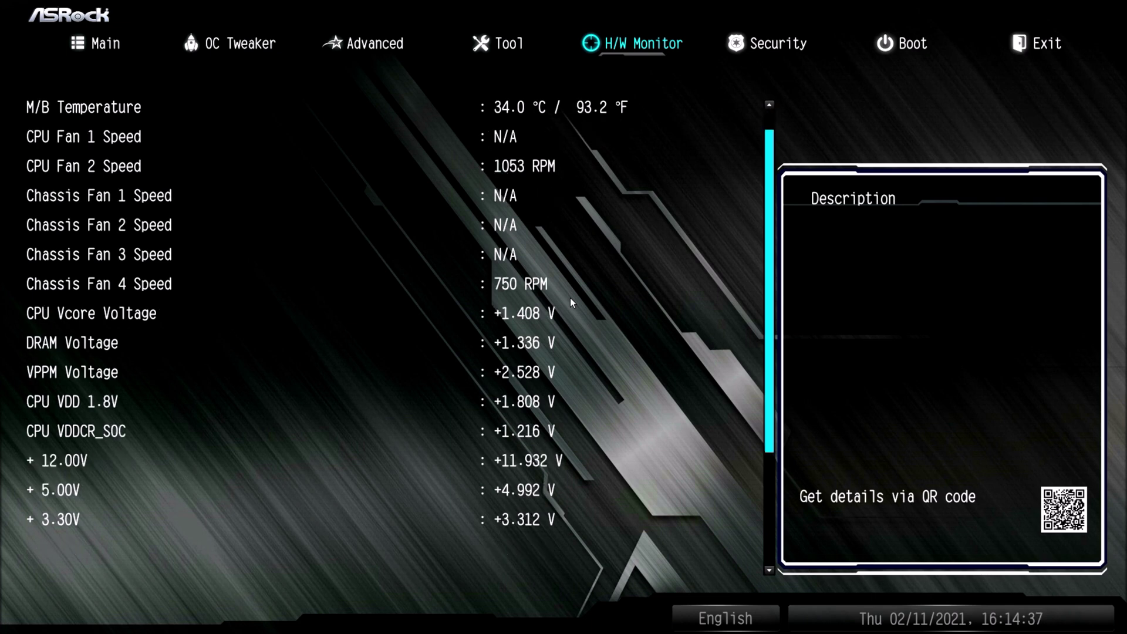
key("Up")
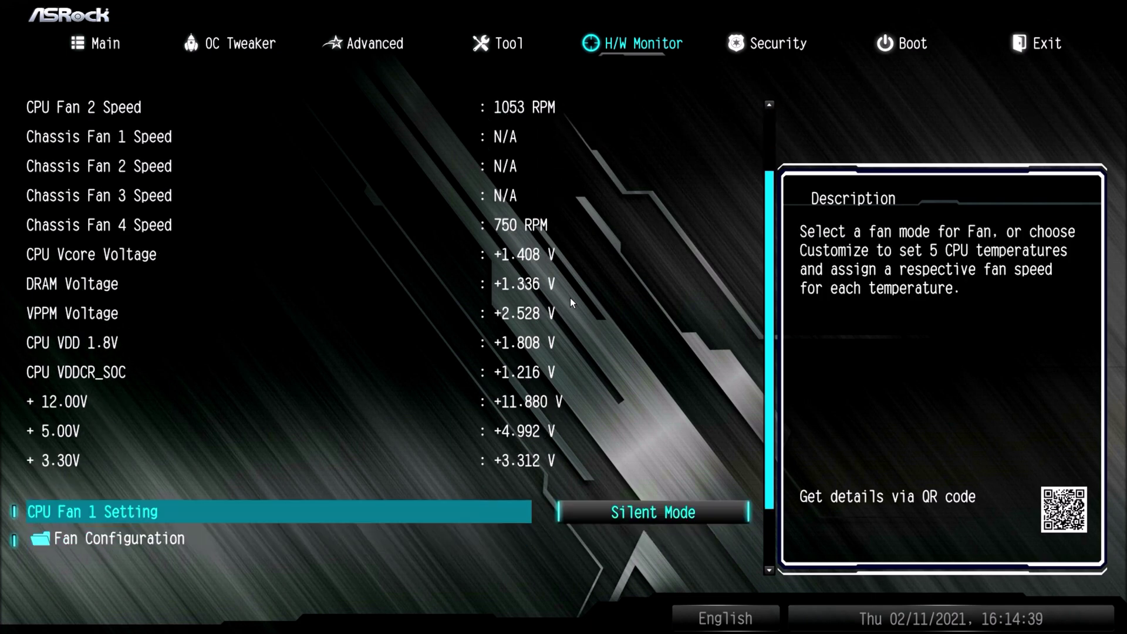
Look through the available CPU Fan 1 modes from Customize to Full Speed and leave the choice without changing it
key("Return")
key("Down")
key("Down")
key("Down")
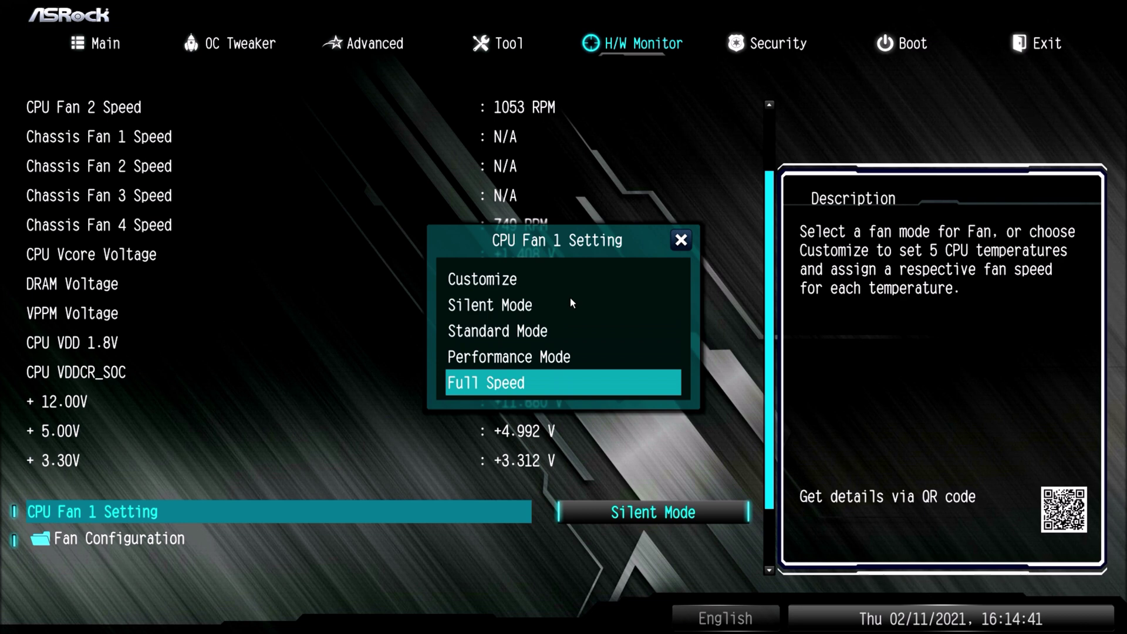
key("Up")
key("Up")
key("Up")
key("Up")
key("Escape")
Review the header switch, control mode, fan setting and temperature source of CPU Fan 2 and Chassis Fans 1 to 4 in Fan Configuration
key("Down")
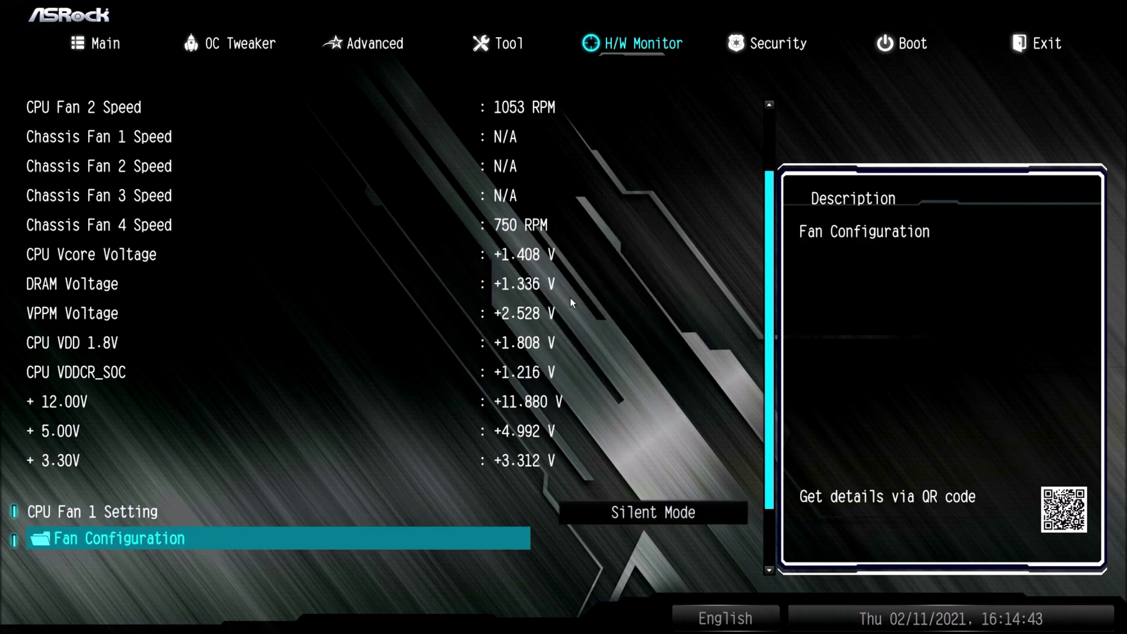
key("Return")
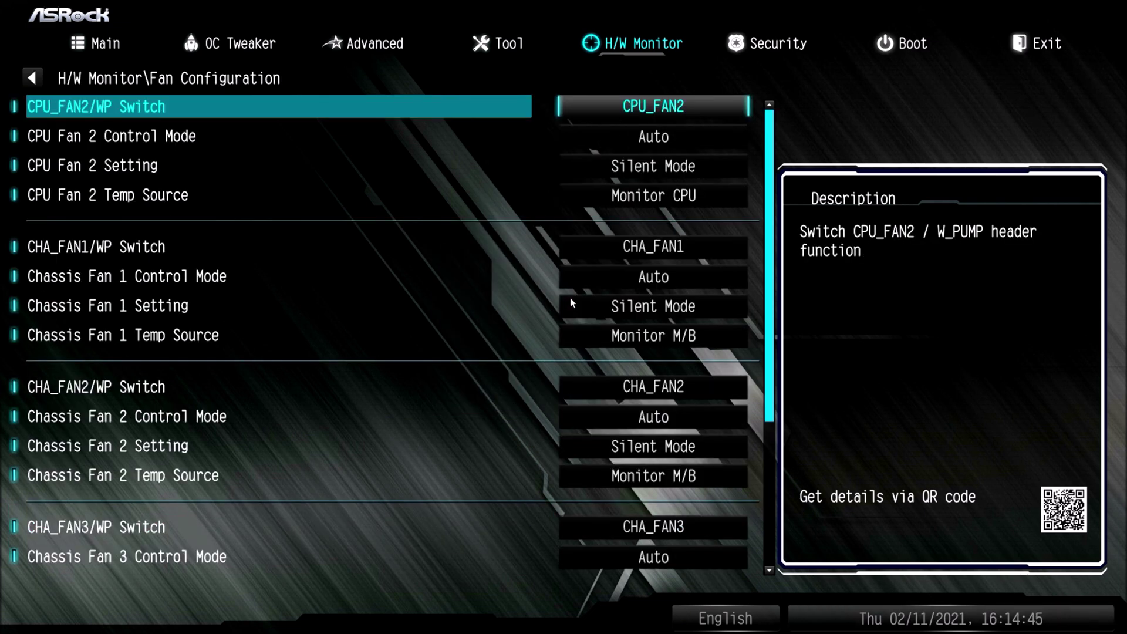
key("Down")
key("Down")
key("Down")
key("Down")
key("Down")
key("Down")
key("Down")
key("Down")
key("Down")
key("Down")
key("Down")
key("Down")
key("Down")
key("Down")
key("Down")
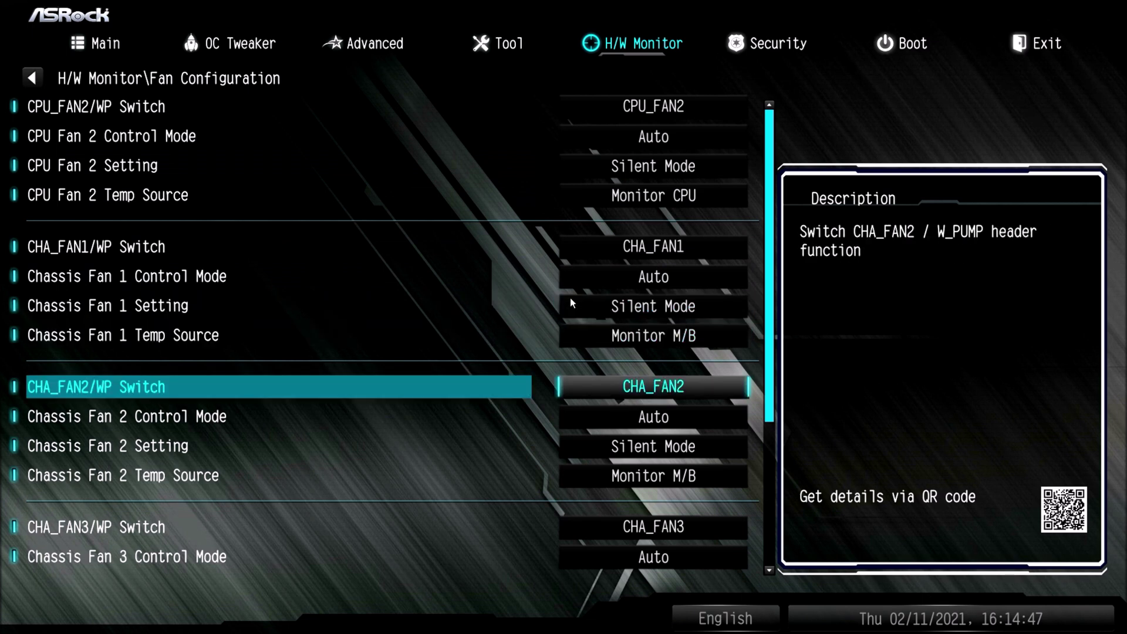
key("Down")
key("Down")
key("Down")
key("Down")
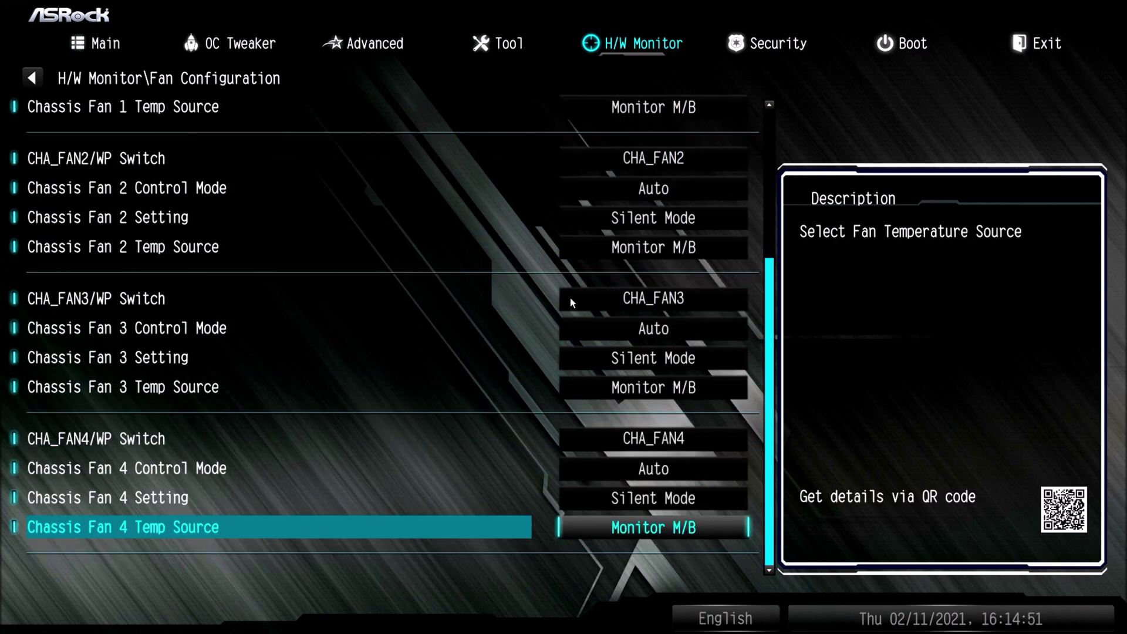
key("Escape")
Look over the Fan-tastic entry, the security and password options, the boot priorities and settings, and the exit options
key("Down")
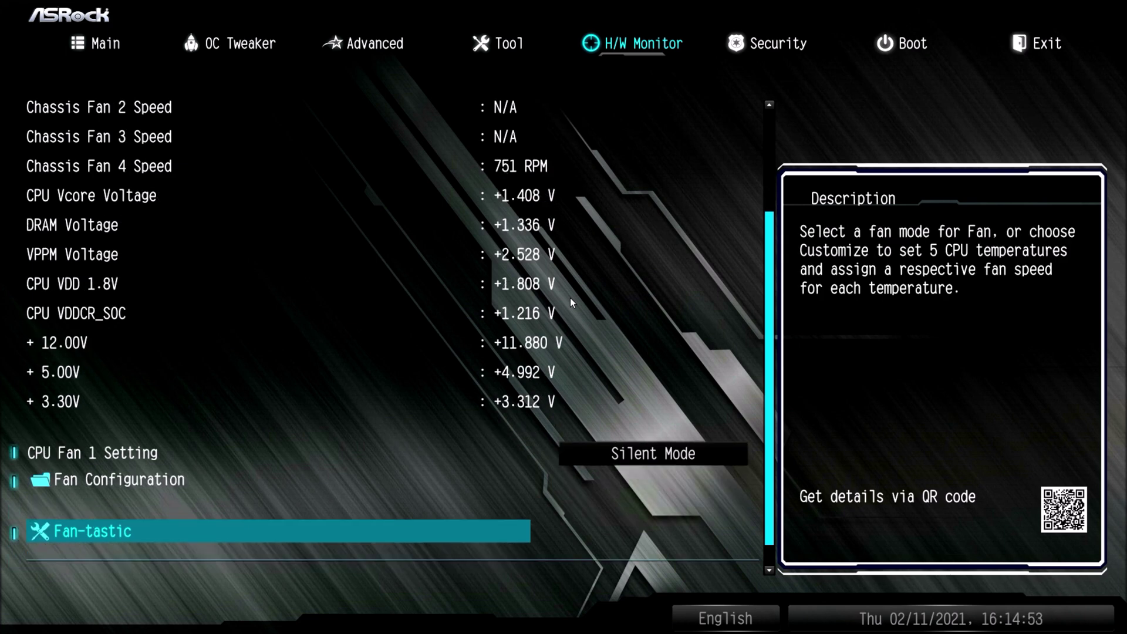
key("Right")
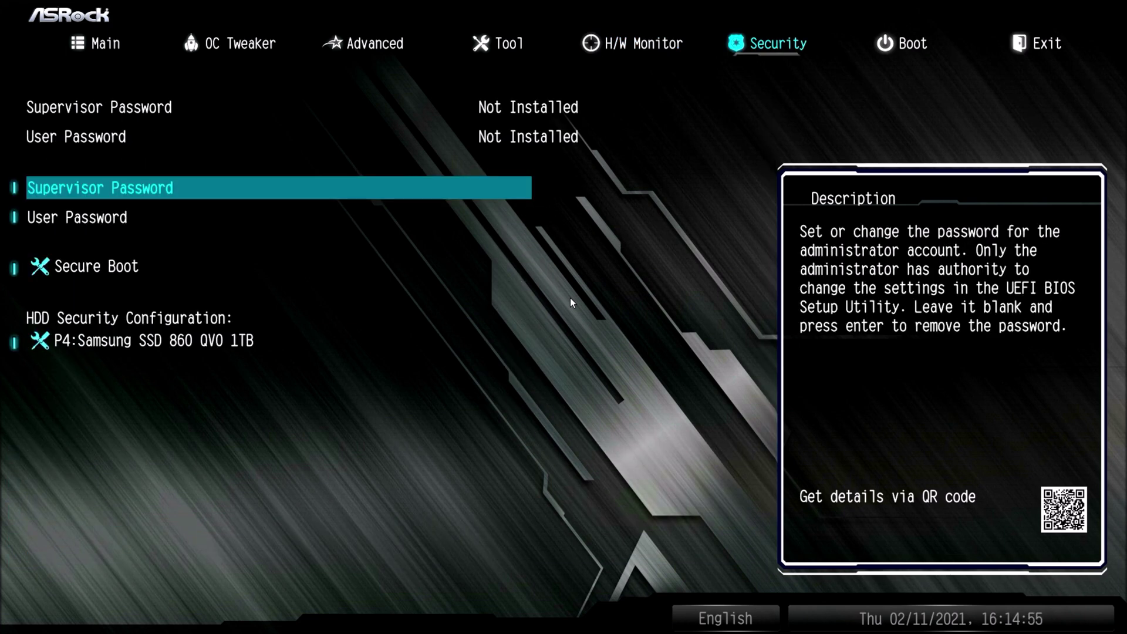
key("Right")
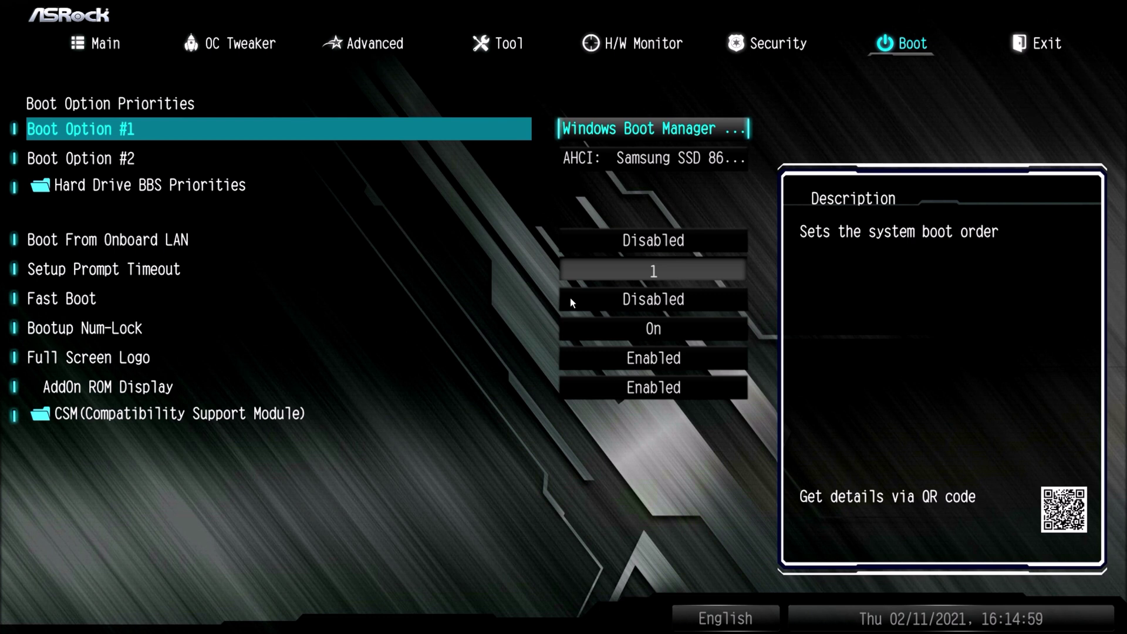
key("Right")
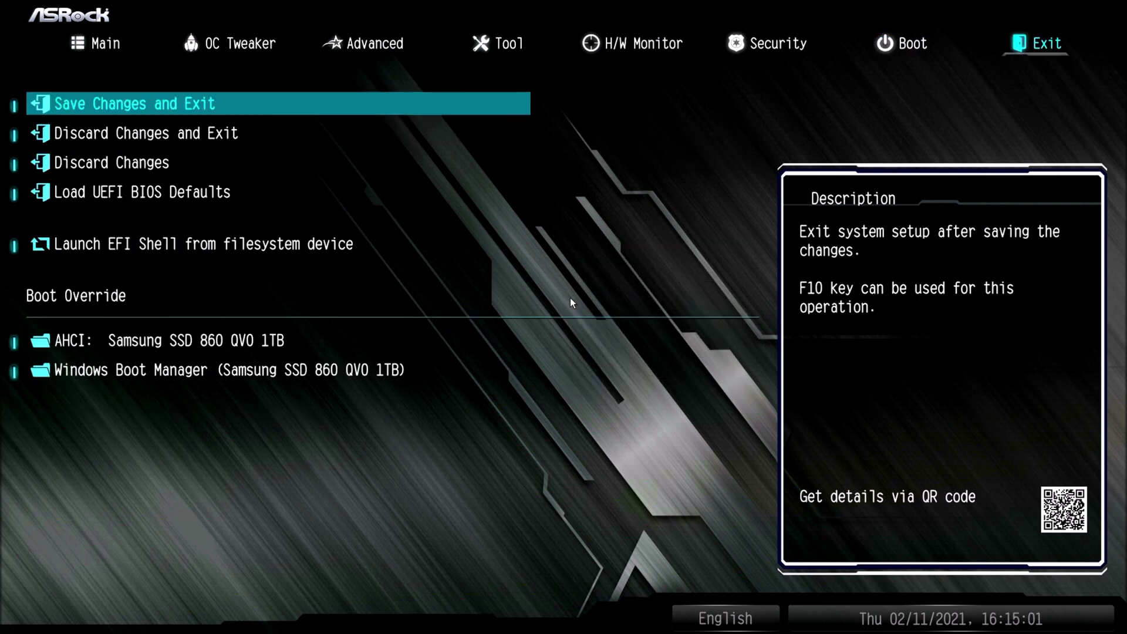